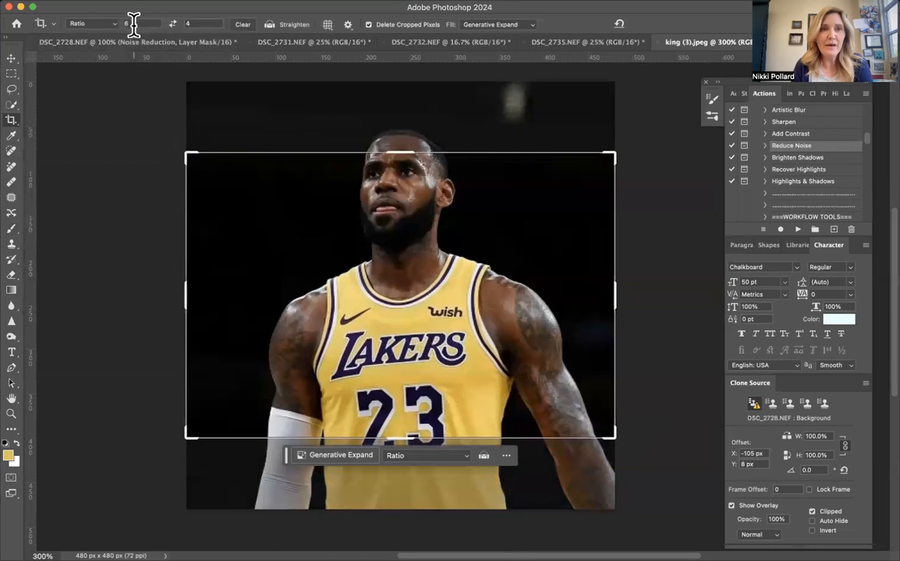
Crop the player photo to a portrait aspect ratio of 8.5 by 11
text(8.035)
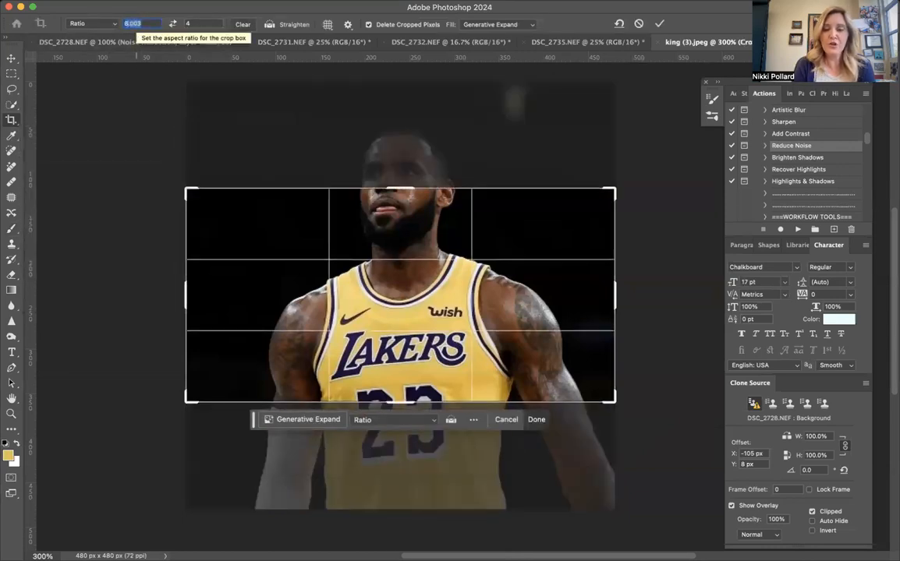
key(BackSpace)
text(5)
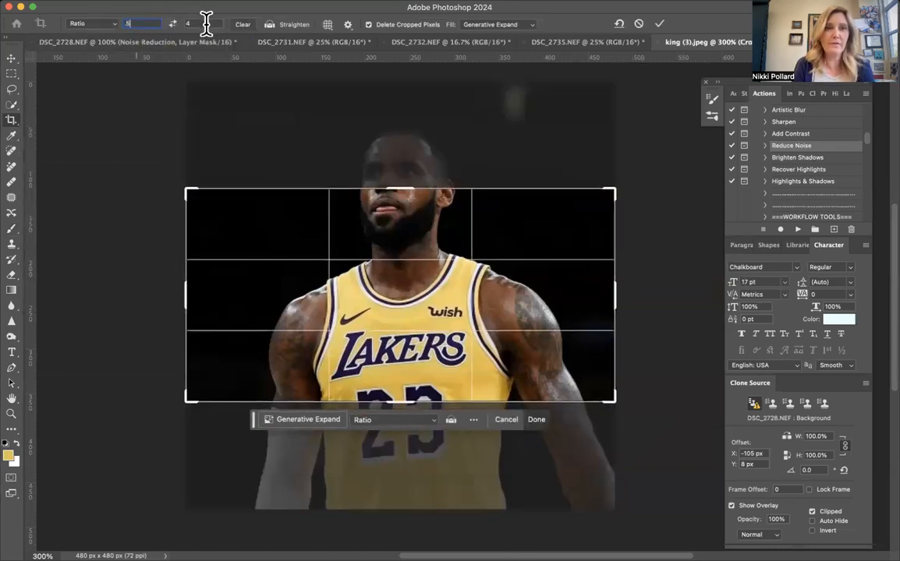
text(8.5)
key(Tab)
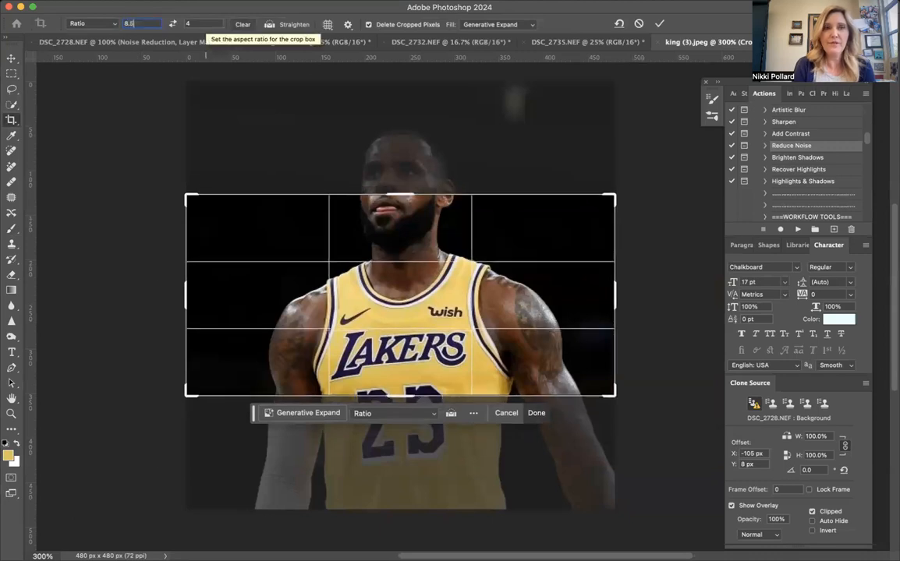
text(11)
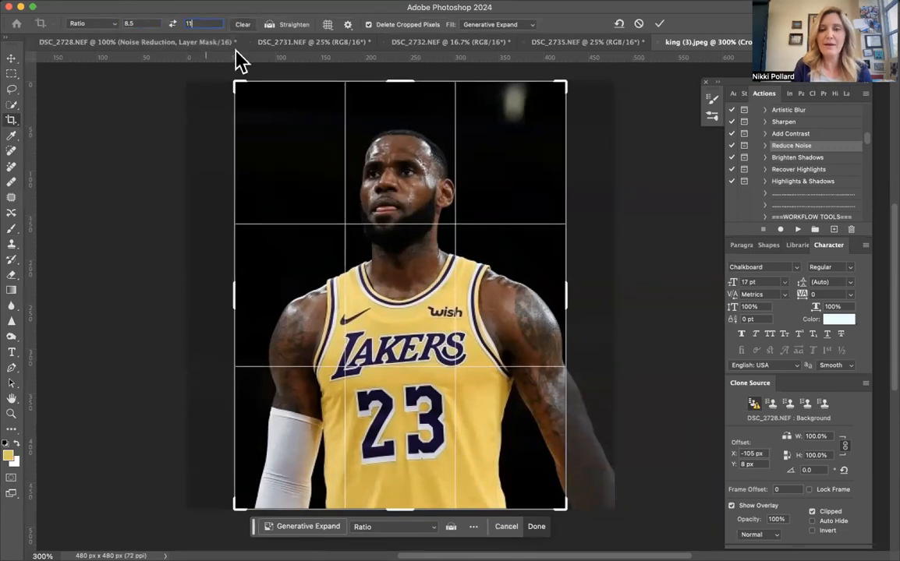
click(536, 527)
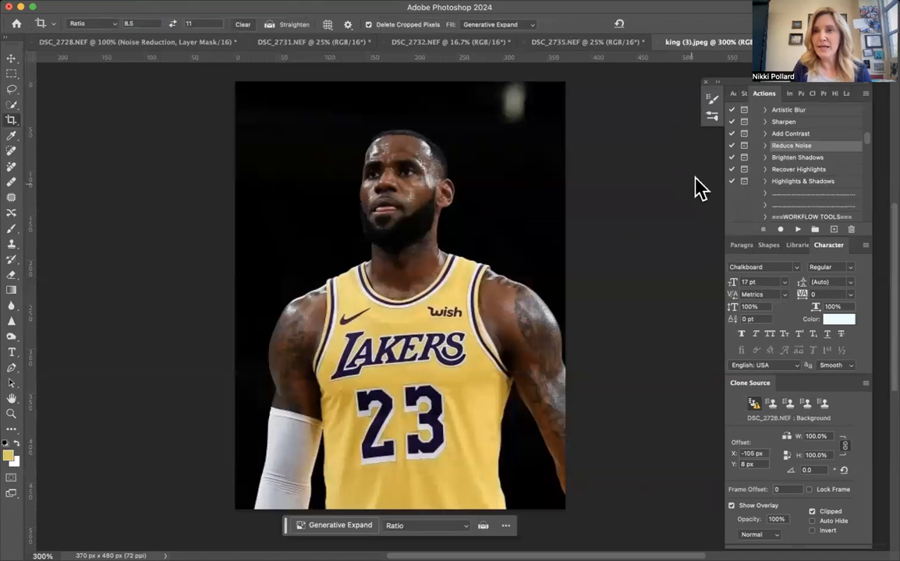
Set up the Type tool with the Dusk Demon font and a gold text color (#e2bd4b) sampled from the jersey
click(847, 94)
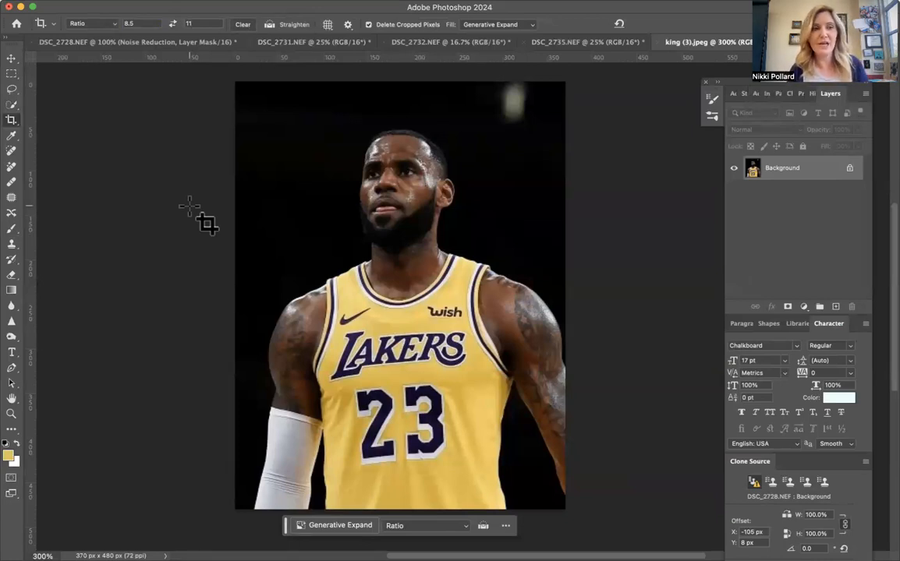
click(11, 355)
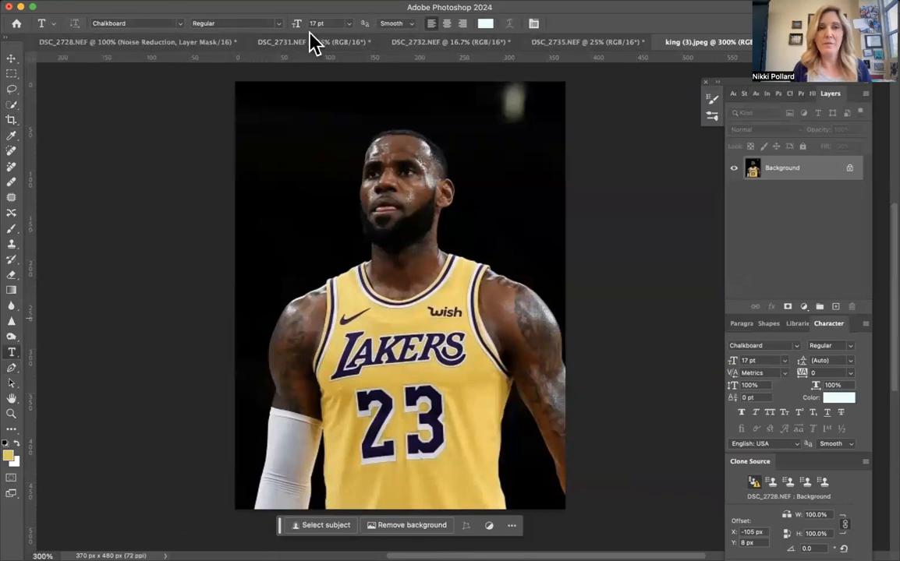
click(180, 24)
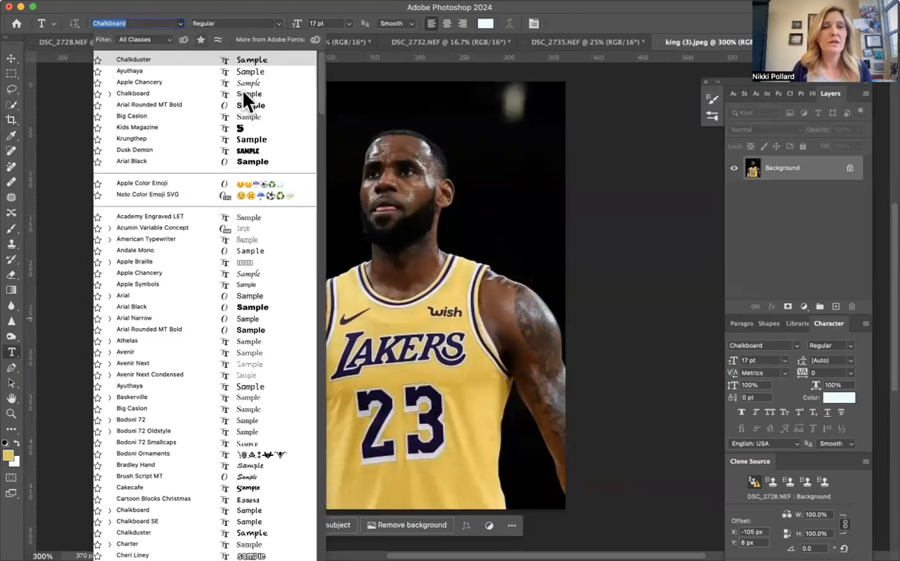
click(271, 151)
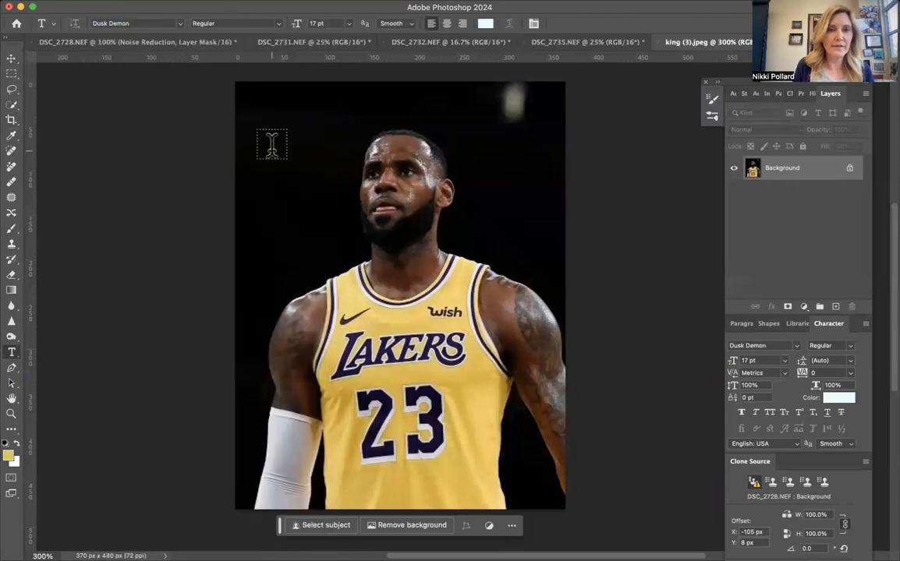
click(486, 25)
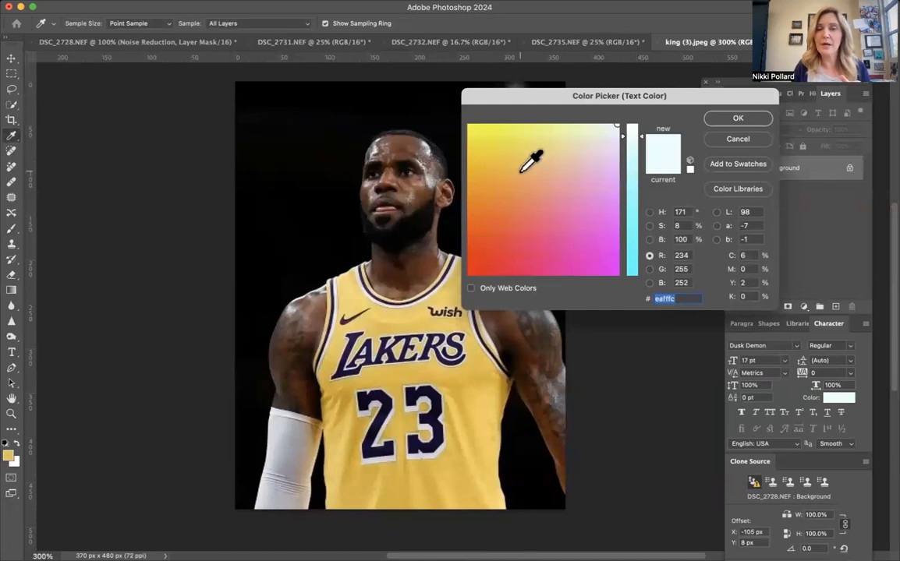
click(376, 323)
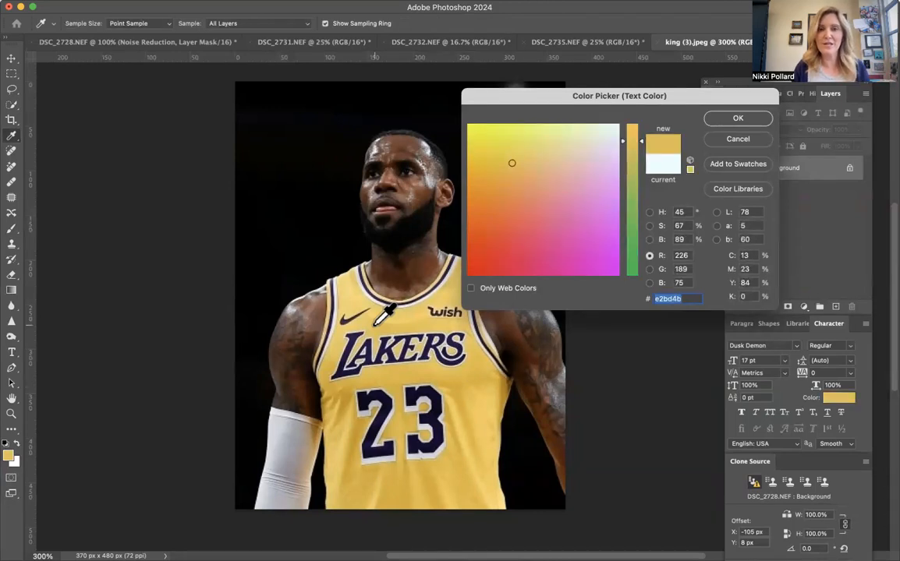
click(737, 118)
Add the title LEBRON over the player's head and enlarge it to about 124 pt, spanning nearly the full image width
click(336, 145)
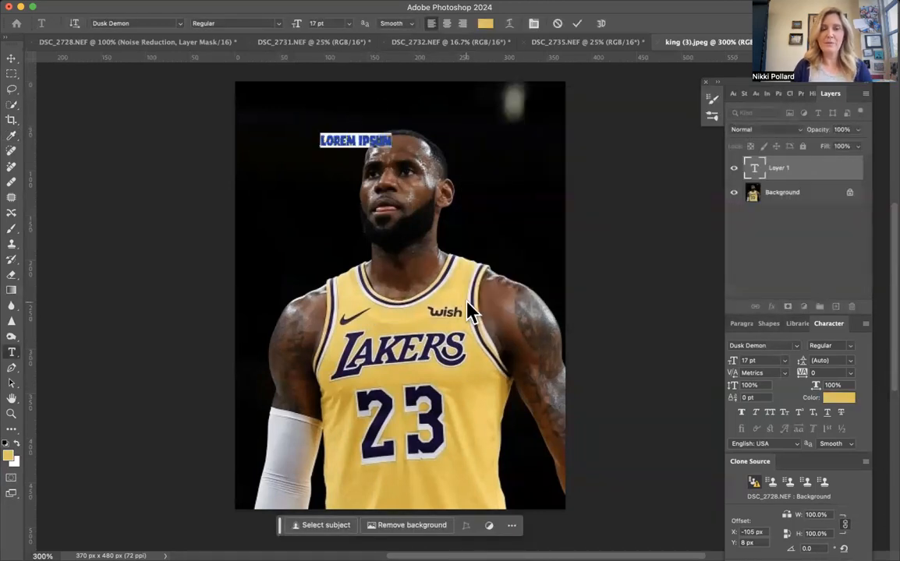
text(LEBRON)
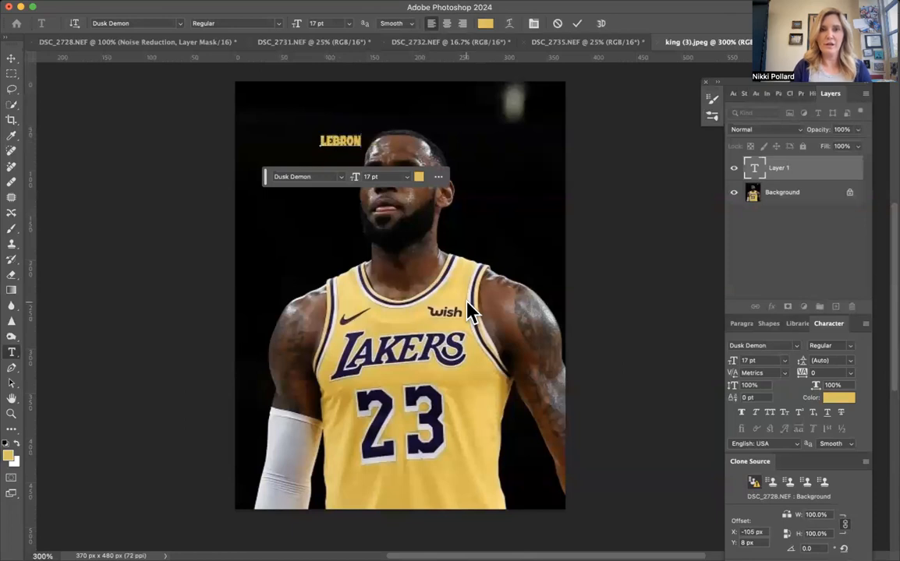
key(super+t)
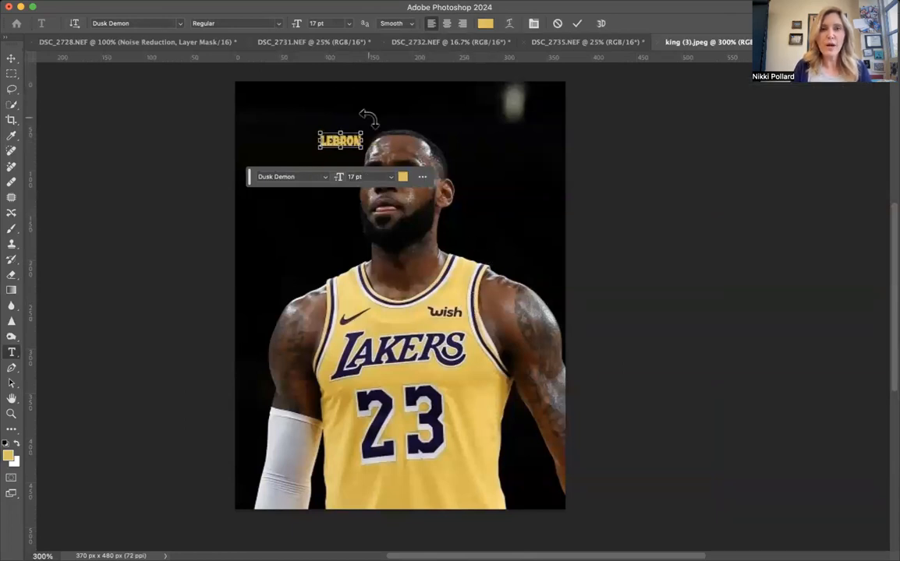
drag(361, 133, 554, 94)
drag(319, 147, 236, 201)
drag(551, 198, 556, 194)
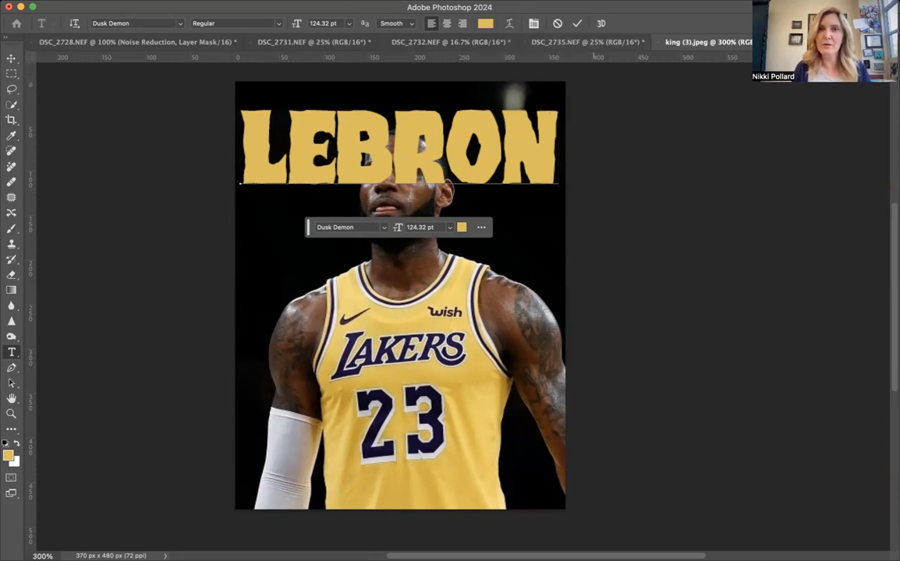
click(596, 1)
click(622, 233)
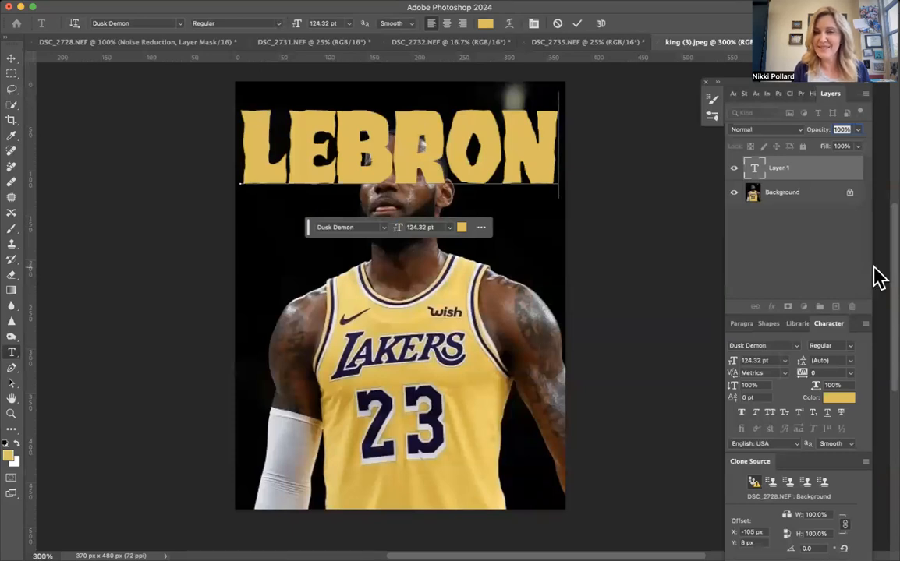
click(823, 175)
Add a 2 px stroke to the LEBRON text layer, using dark purple (#23123e) sampled from the jersey lettering
double_click(822, 175)
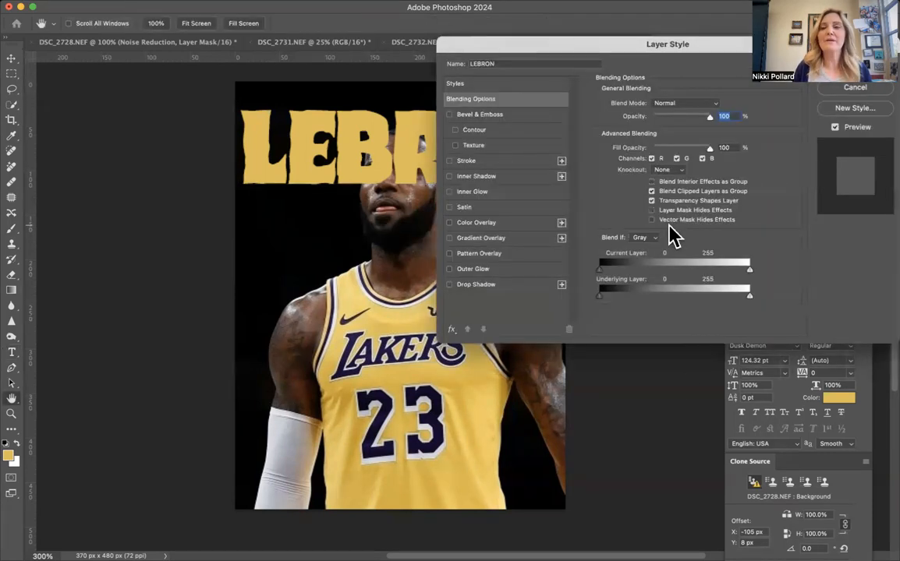
click(842, 88)
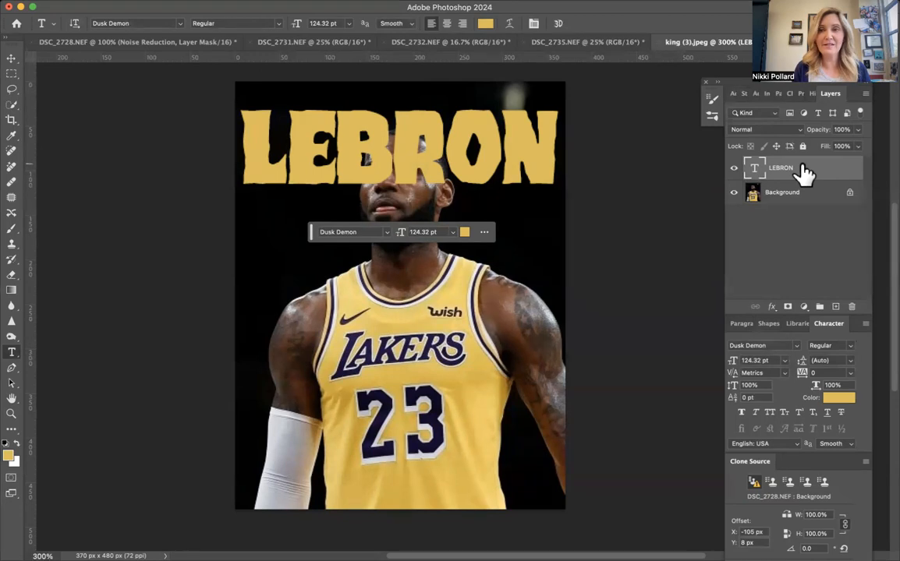
double_click(804, 174)
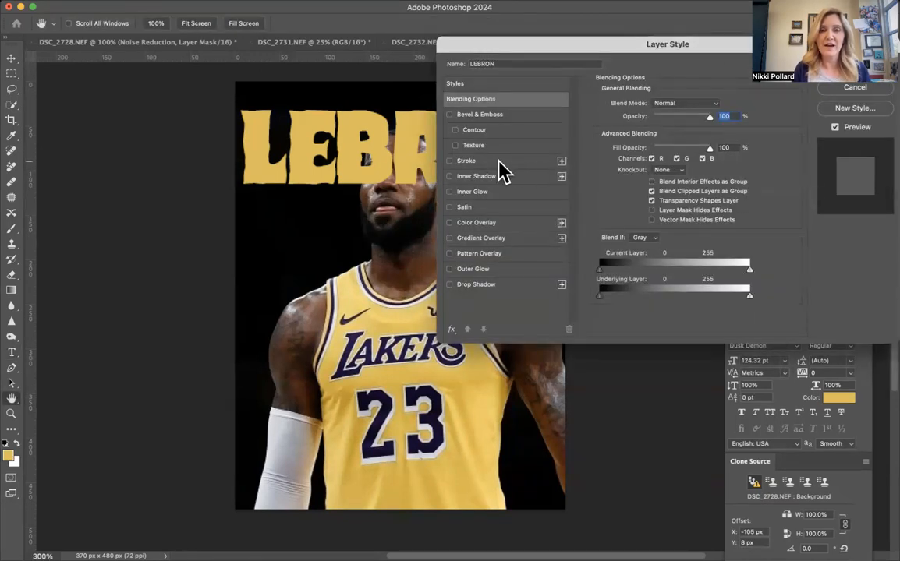
click(450, 161)
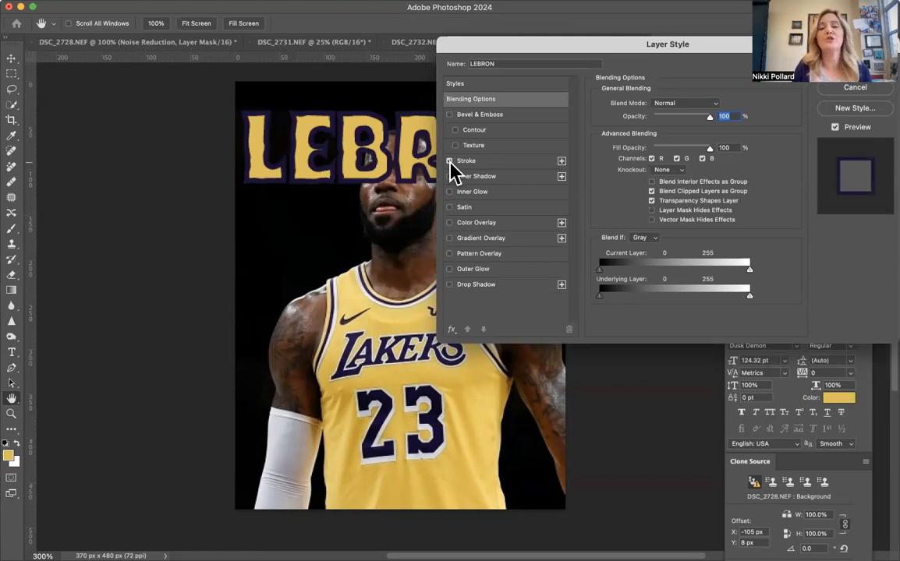
click(505, 163)
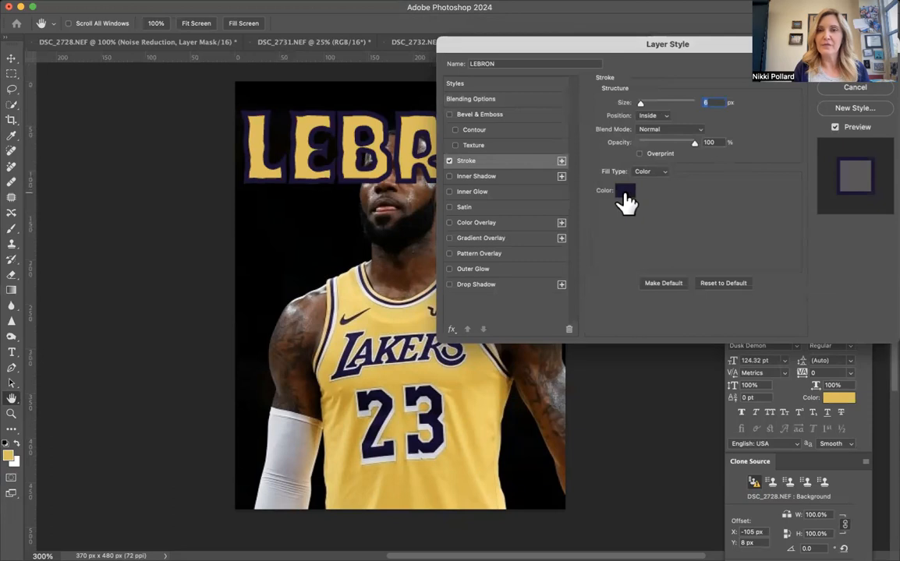
click(627, 195)
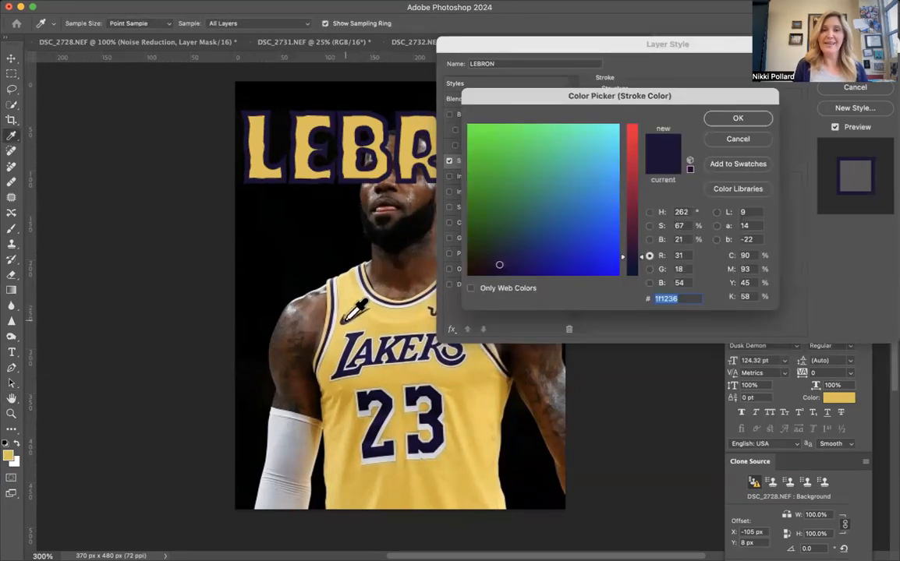
click(347, 356)
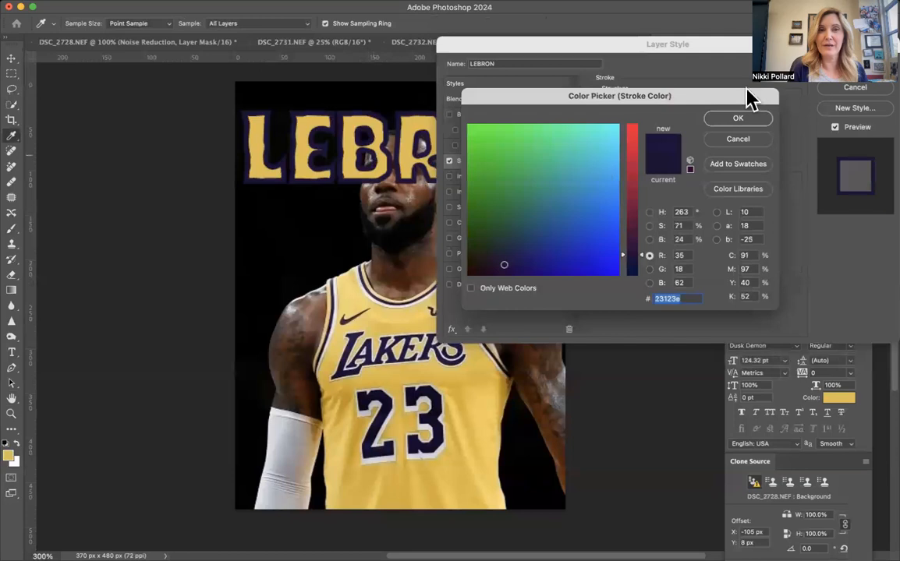
click(739, 119)
mouse_move(641, 104)
mouse_down()
mouse_move(665, 104)
mouse_move(639, 102)
mouse_up()
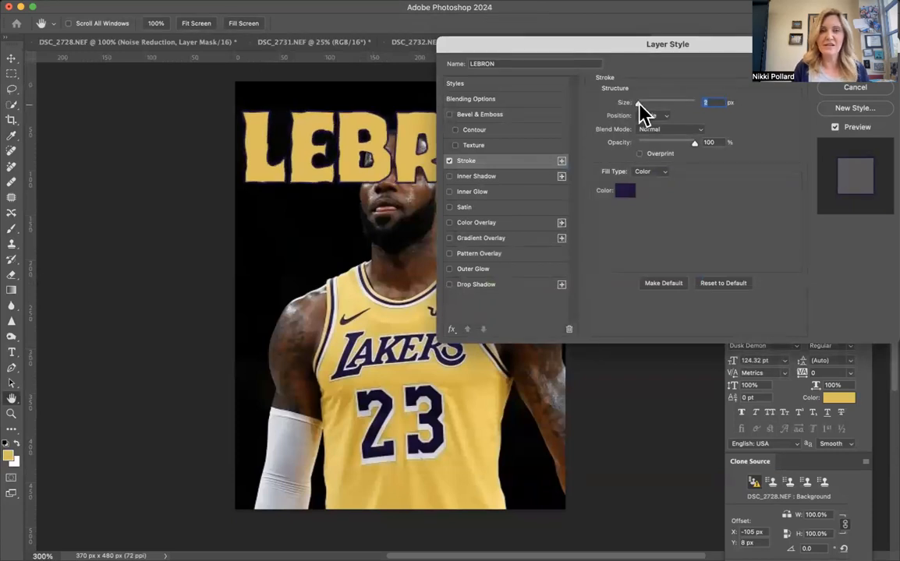
click(856, 87)
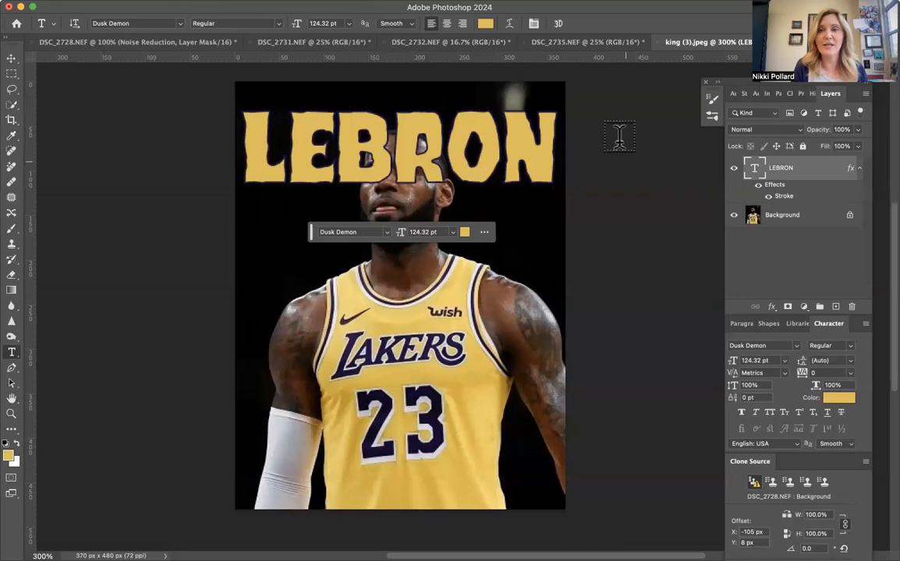
Duplicate the Background layer and move the copy above the LEBRON text layer
click(801, 224)
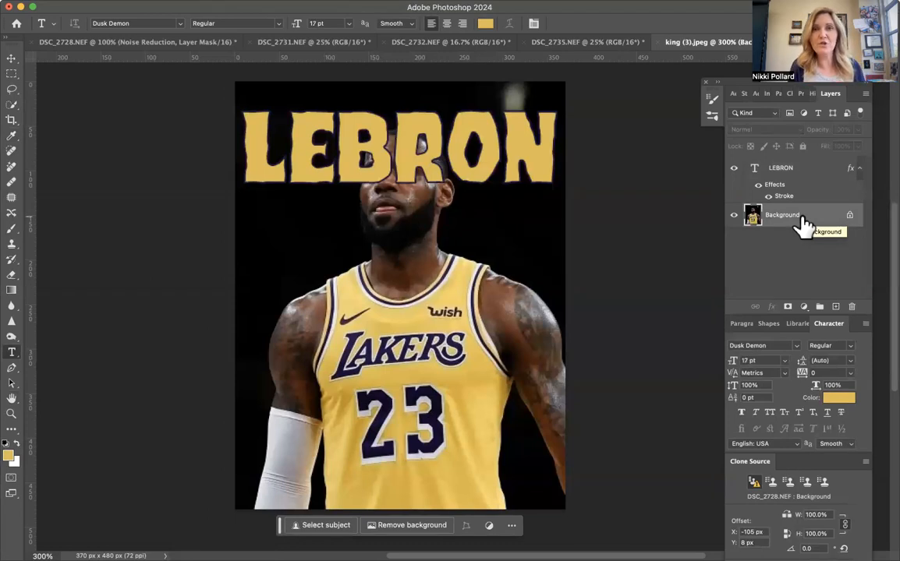
key(super+j)
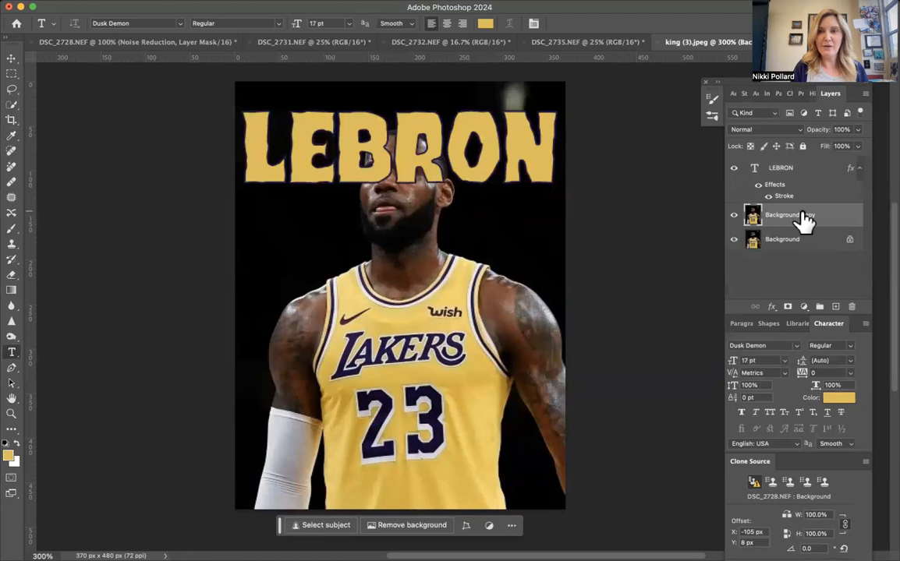
drag(806, 221, 799, 165)
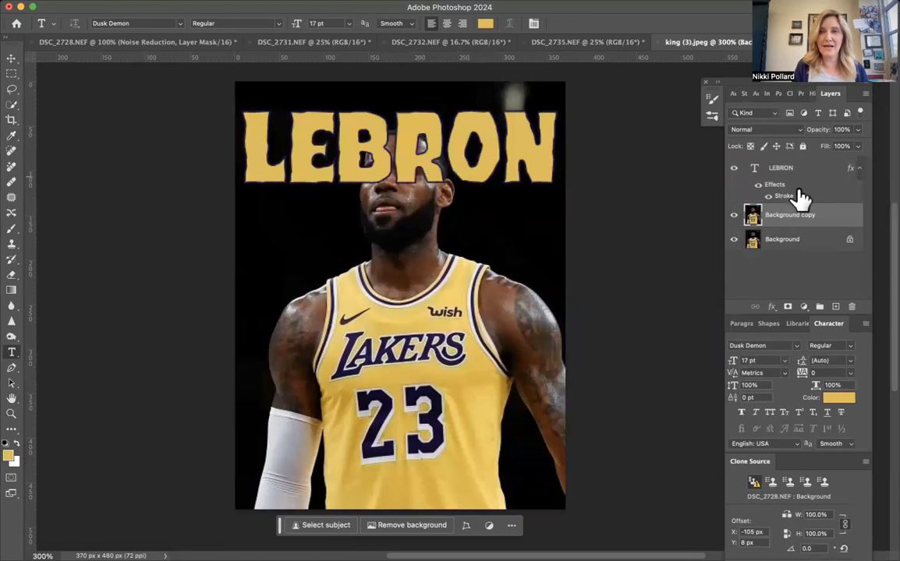
drag(795, 217, 811, 173)
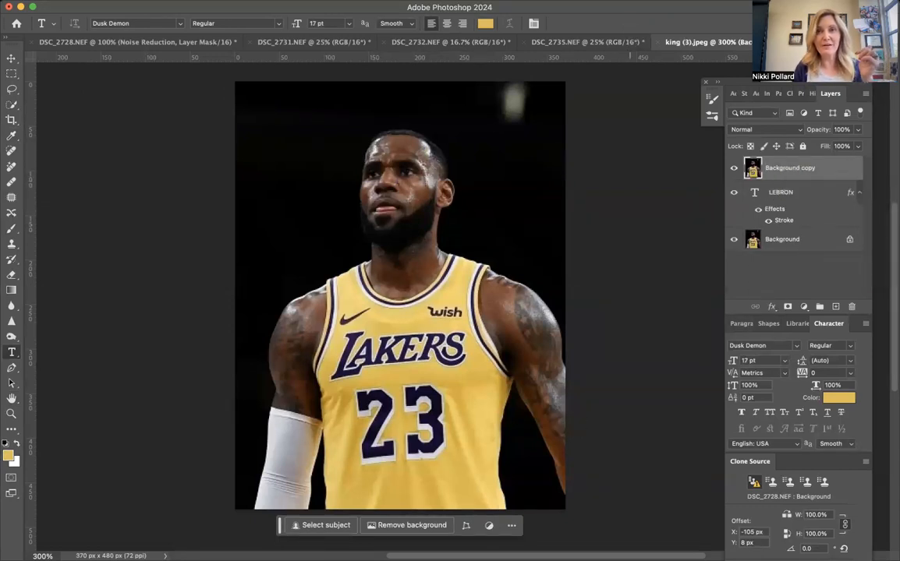
Remove the background from the Background copy layer so the player stands in front of the title
click(601, 0)
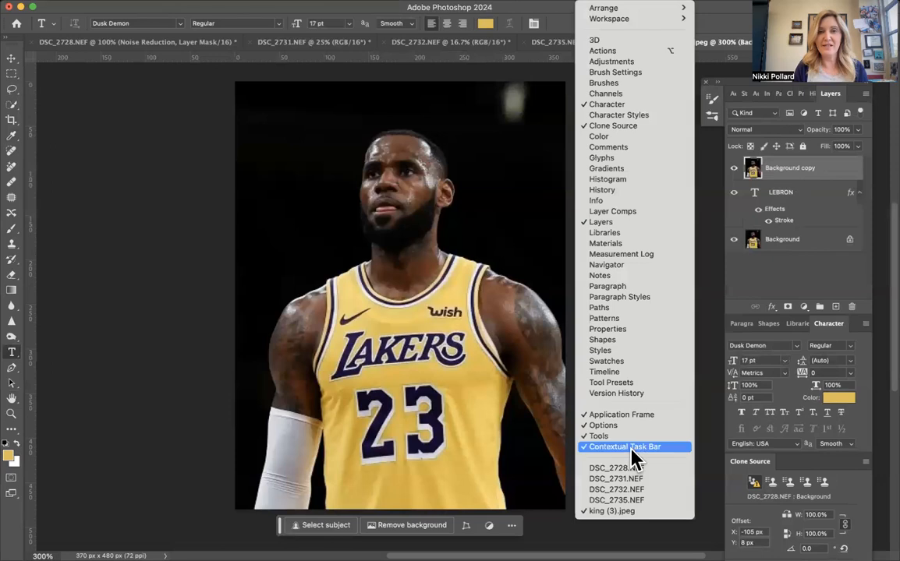
click(550, 537)
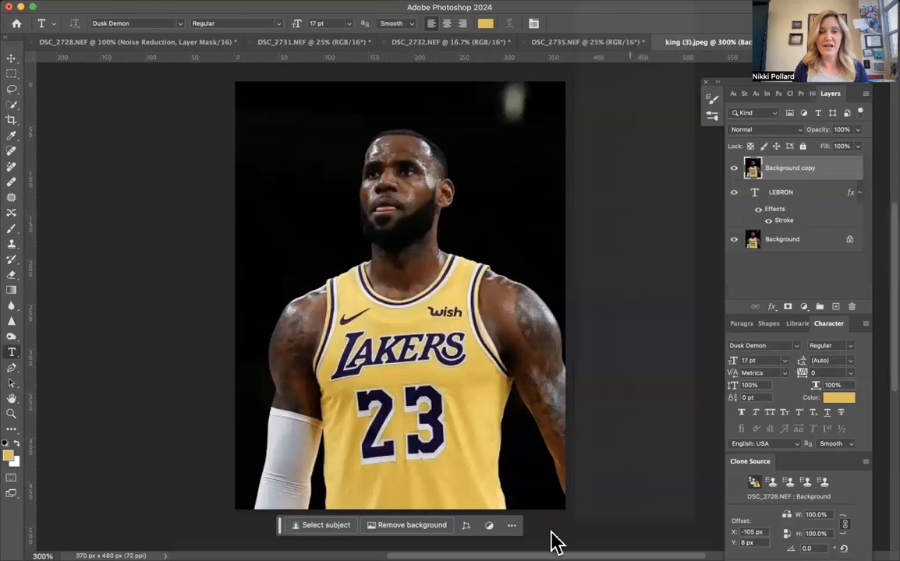
click(413, 531)
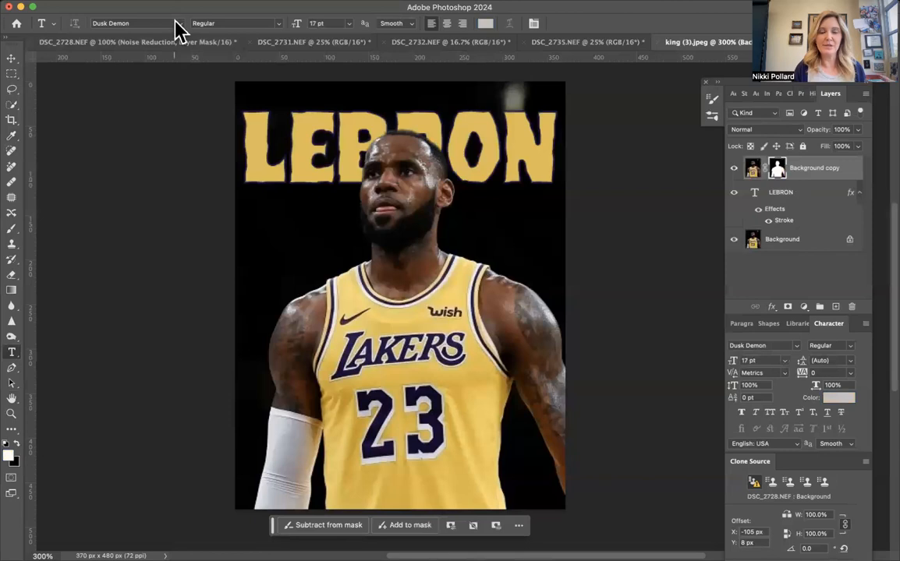
Place the barcode image from the Desktop as an embedded file and shrink it into the cover's lower-left corner, about 80 px wide
click(144, 1)
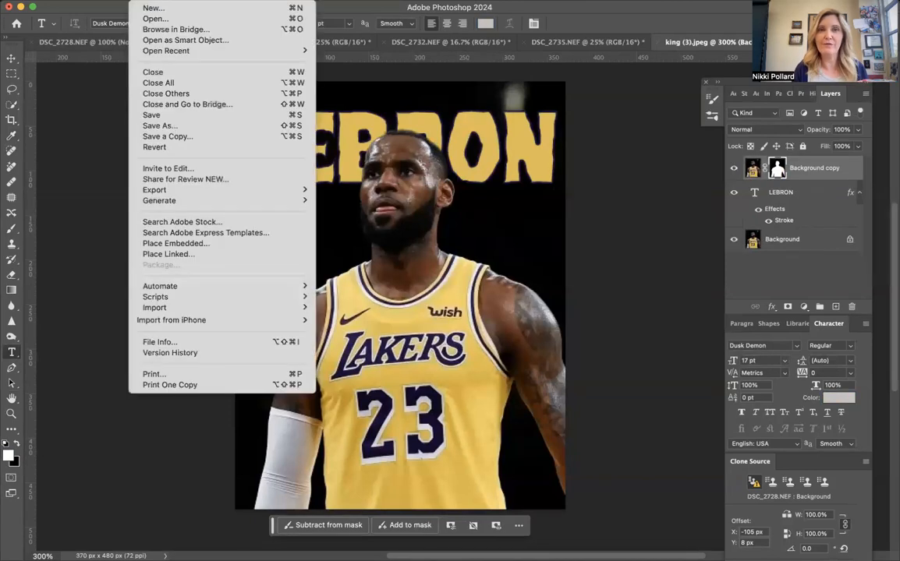
click(167, 245)
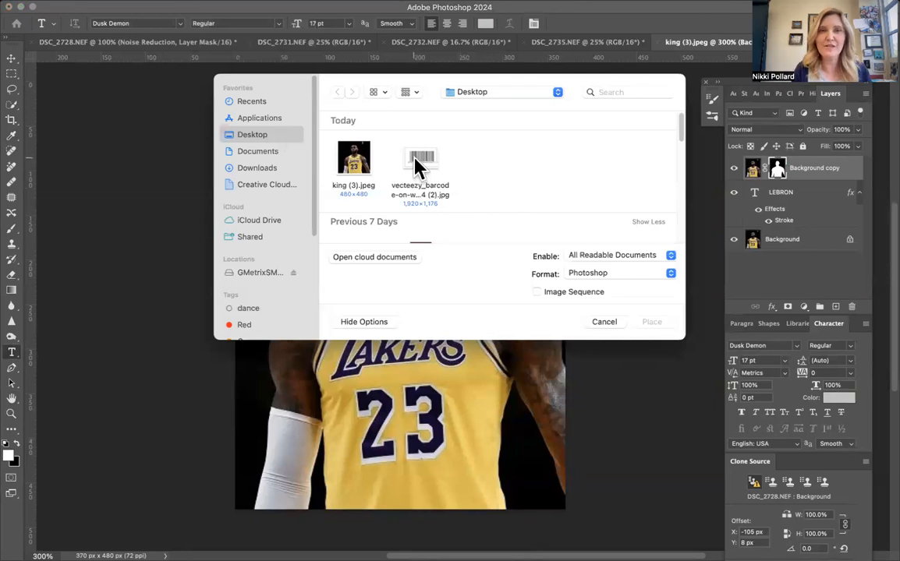
click(428, 162)
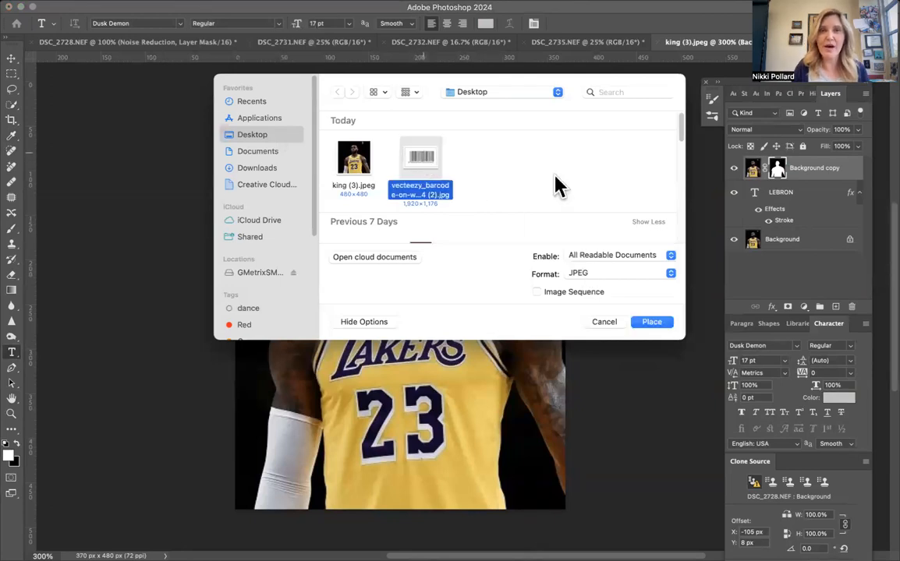
click(646, 323)
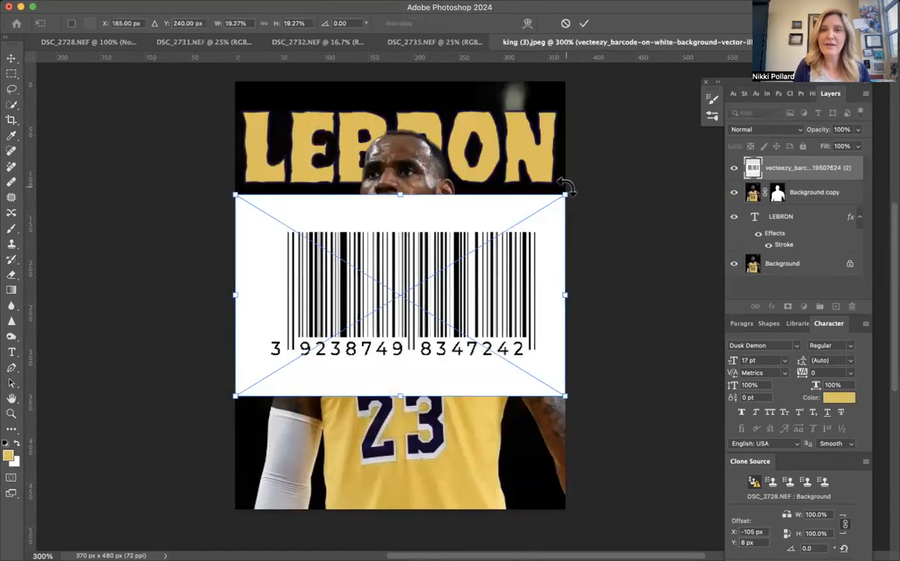
drag(566, 195, 293, 477)
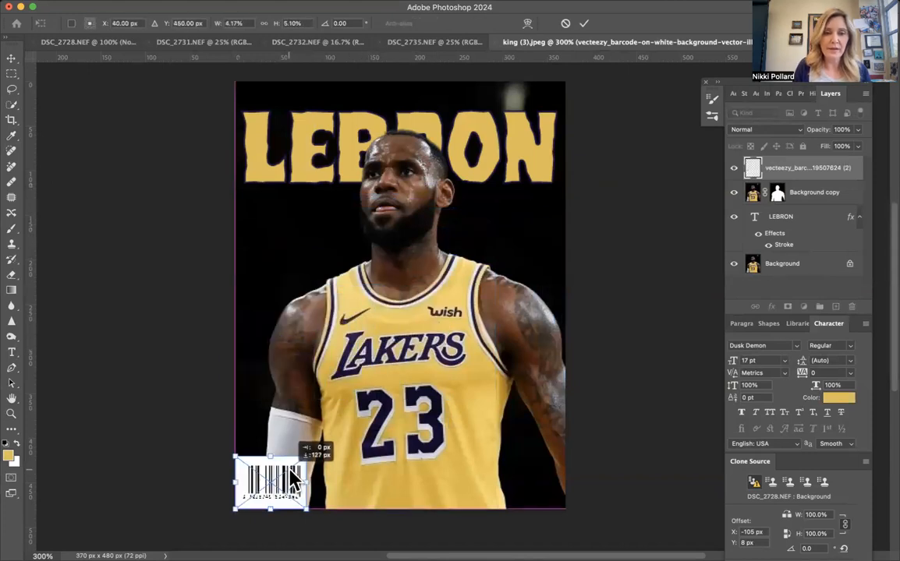
click(315, 535)
Add the cover line "Is he the GOAT?" on three lines in 17 pt Chalkduster beside the jersey's Nike logo, over the player's shoulder
key(t)
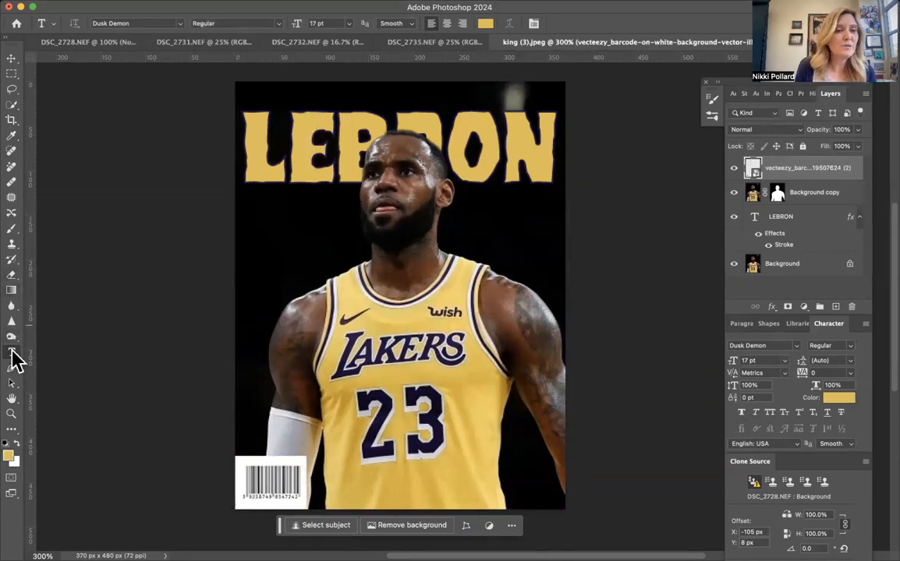
click(180, 25)
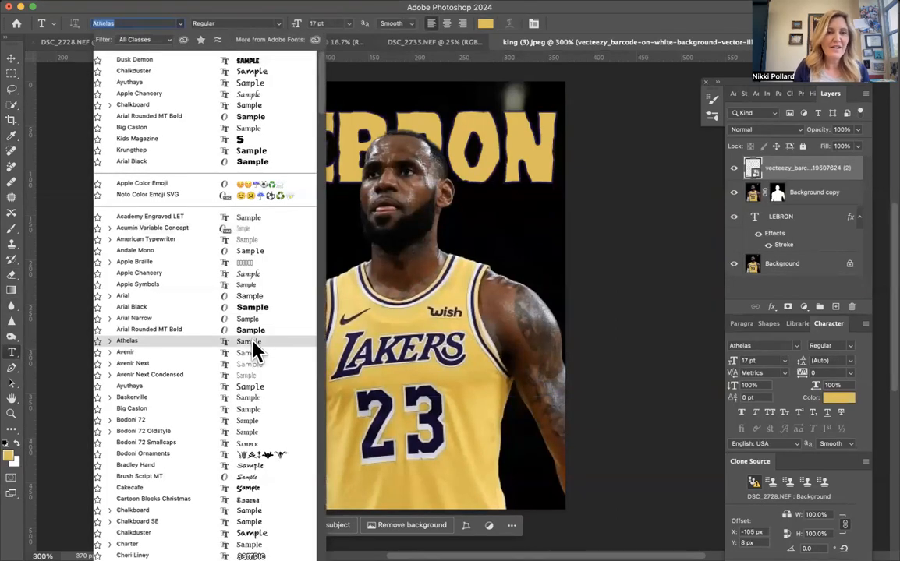
scroll(274, 456, down, 3)
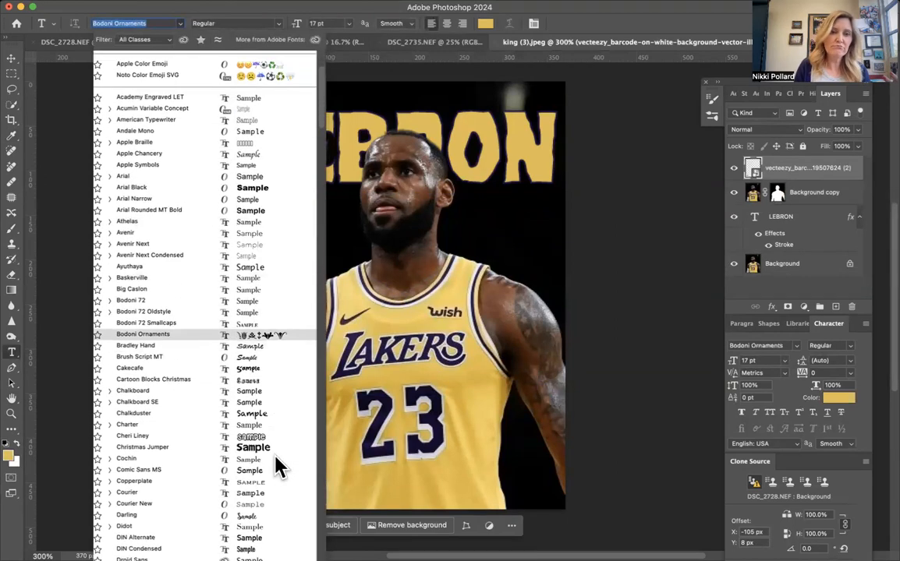
click(260, 423)
click(252, 295)
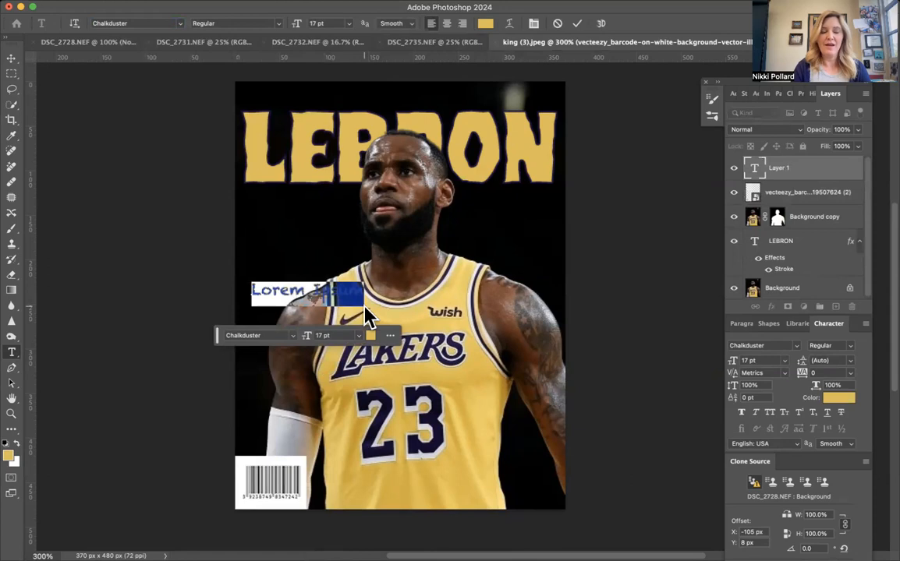
text(Is he the )
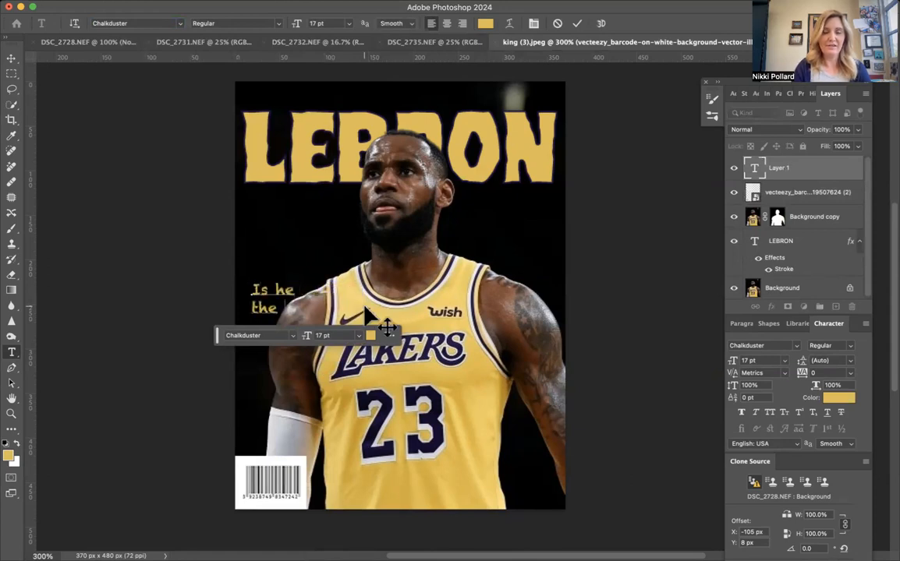
text(GOAT?)
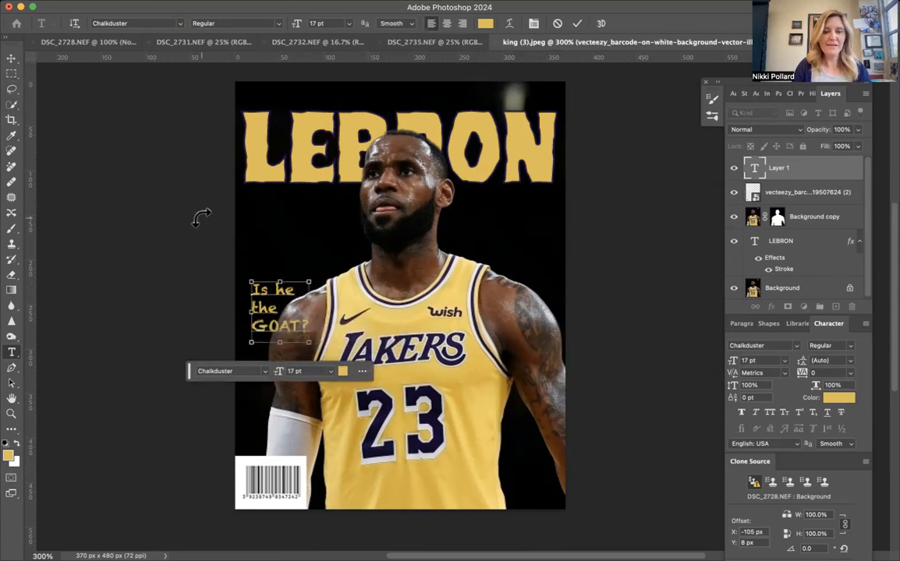
Enlarge the "Is he the GOAT?" text to about 29.34 pt and move it up toward the cover's left edge
key(super+t)
drag(312, 284, 344, 234)
key(Return)
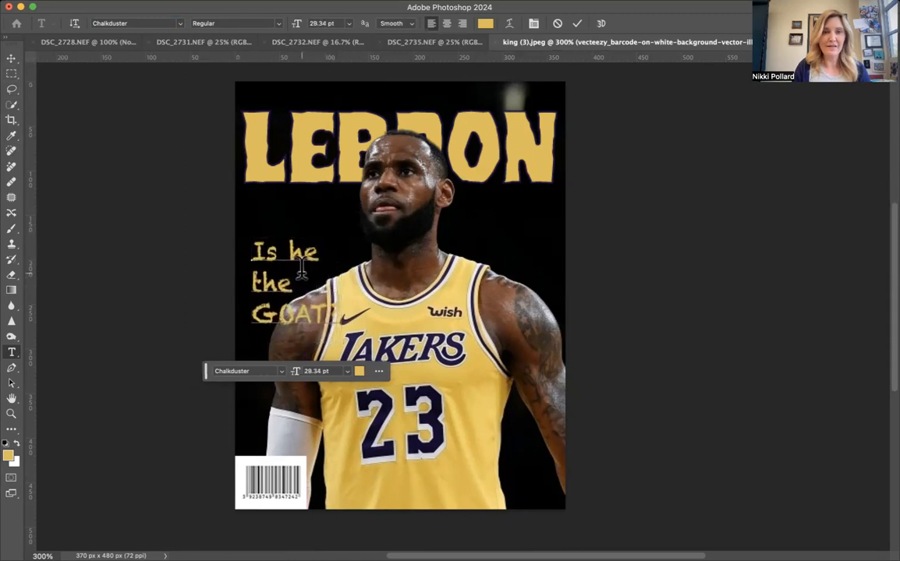
click(11, 58)
drag(287, 286, 276, 268)
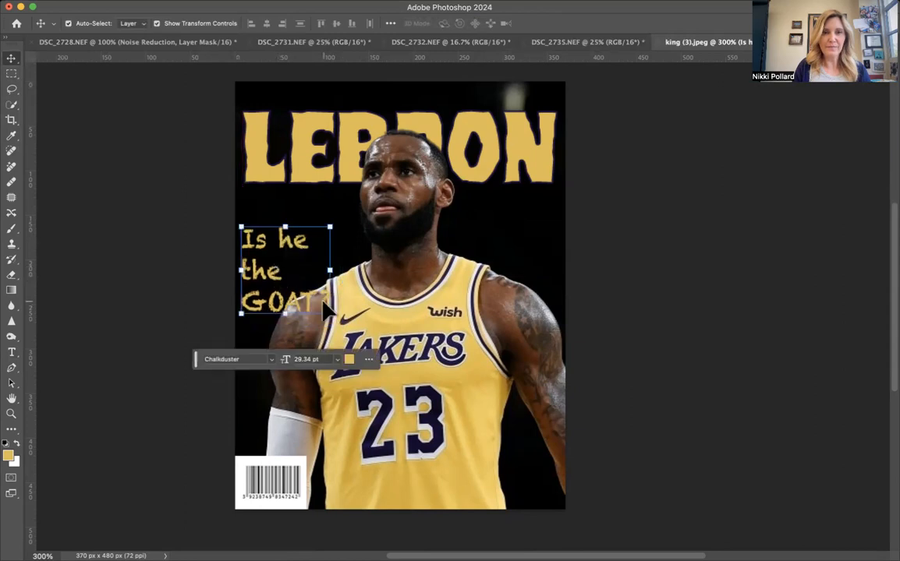
Add "Pg. 5" as a fourth line below "GOAT?" in the cover line
triple_click(328, 302)
click(329, 293)
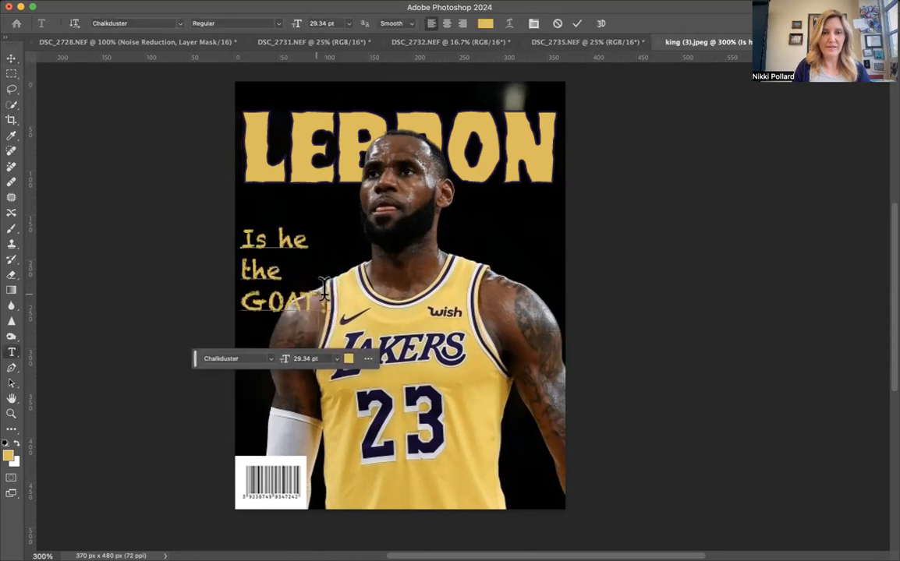
text(Pg. 5)
key(super+Return)
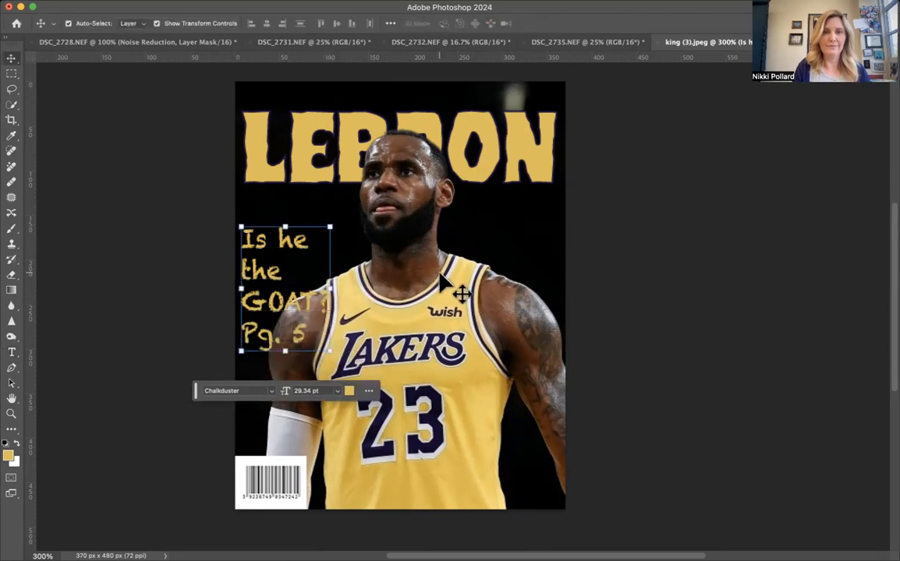
Try center alignment on the whole "Is he the GOAT? Pg. 5" text, and set it back to left alignment
double_click(306, 274)
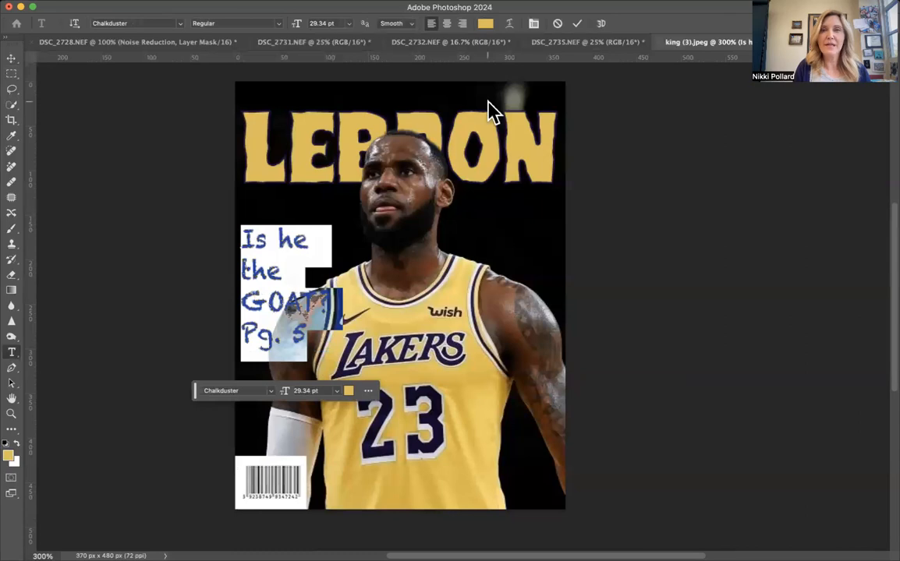
click(449, 25)
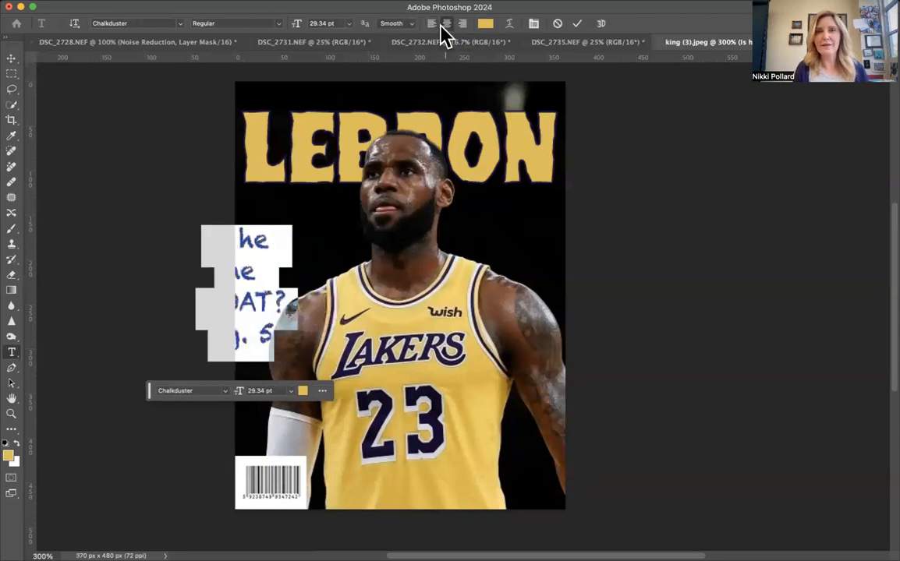
click(432, 24)
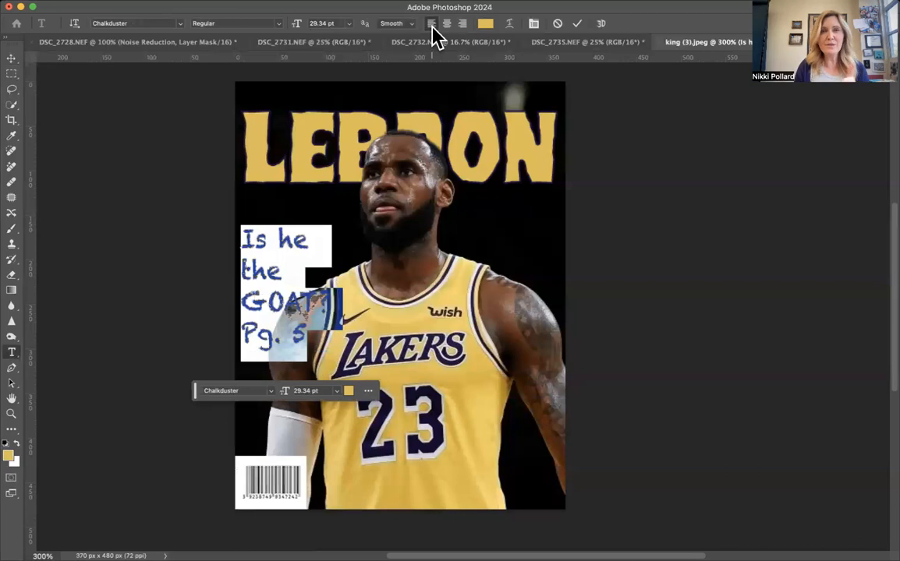
click(482, 301)
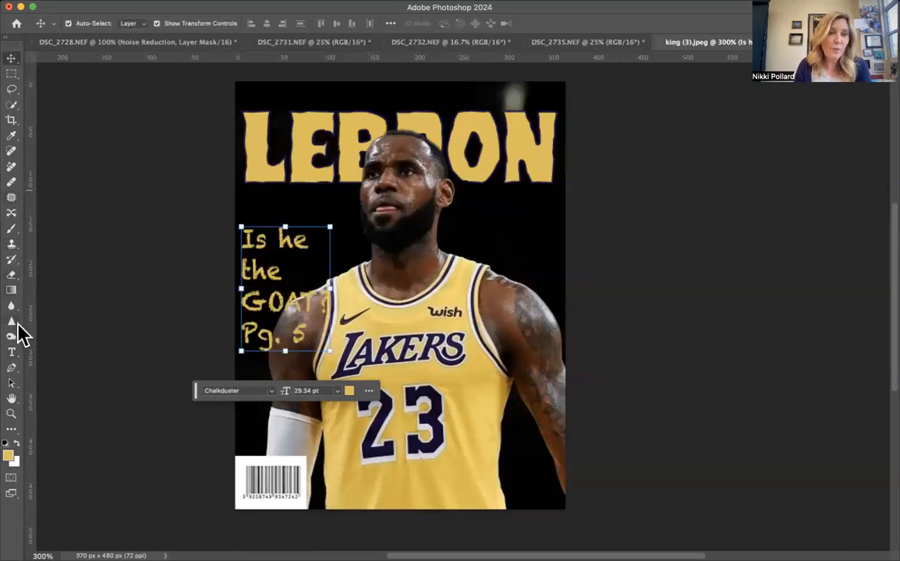
Change the font of the "Is he the GOAT? Pg. 5" text to Christmas Jumper
click(12, 352)
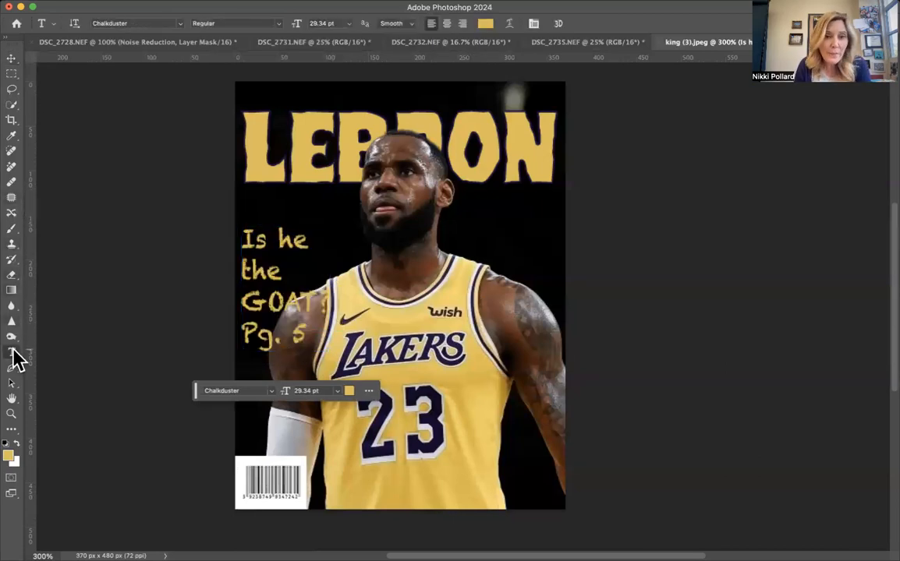
click(181, 24)
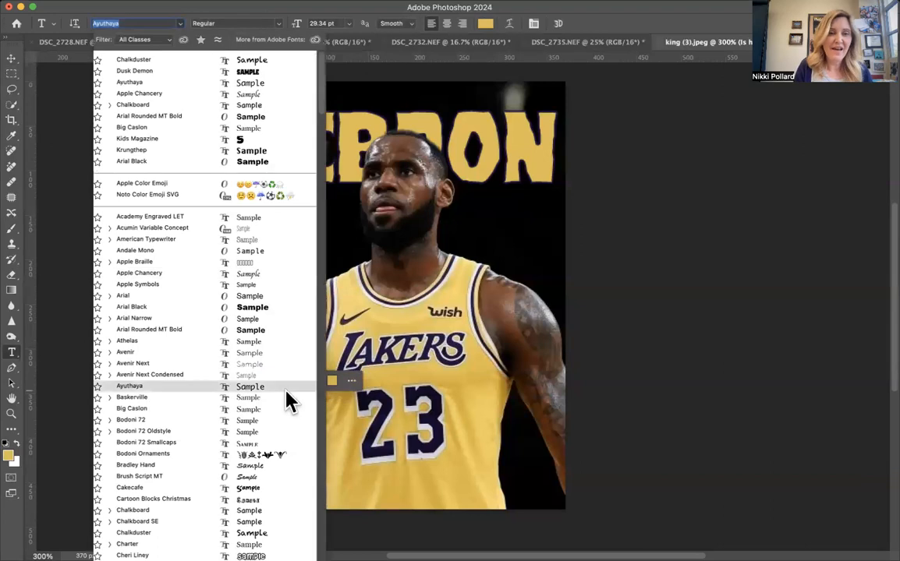
scroll(290, 401, down, 4)
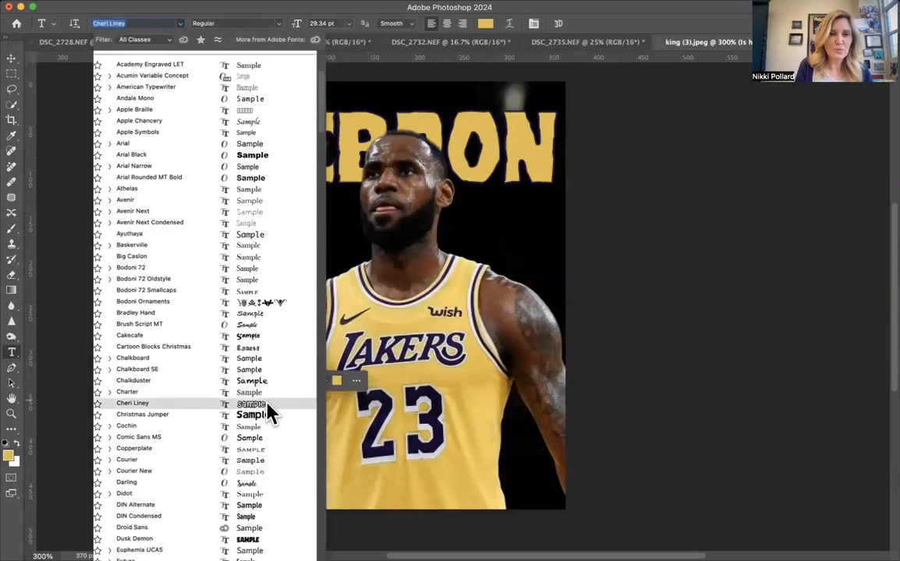
click(267, 417)
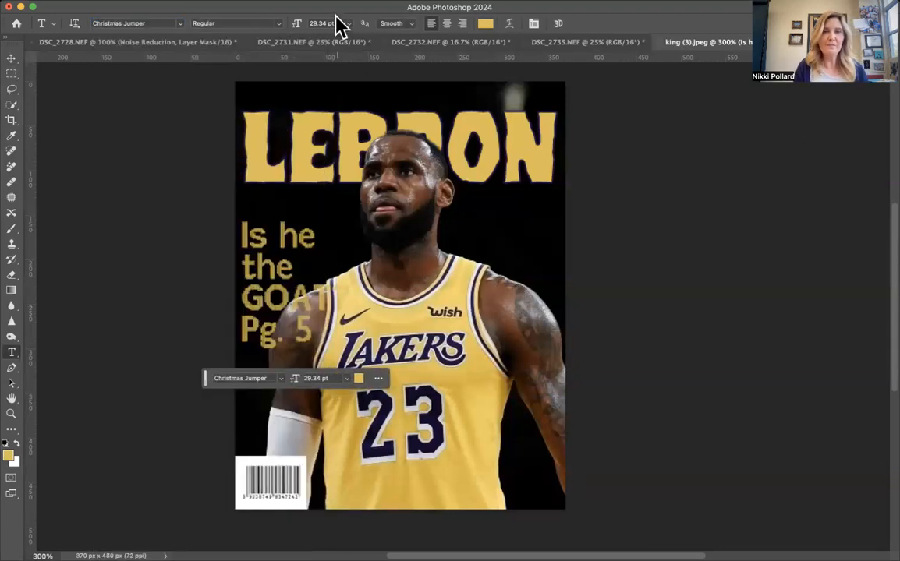
Try near-white (#fffffe) as the color of the "Is he the GOAT? Pg. 5" text, and undo the color change
click(485, 25)
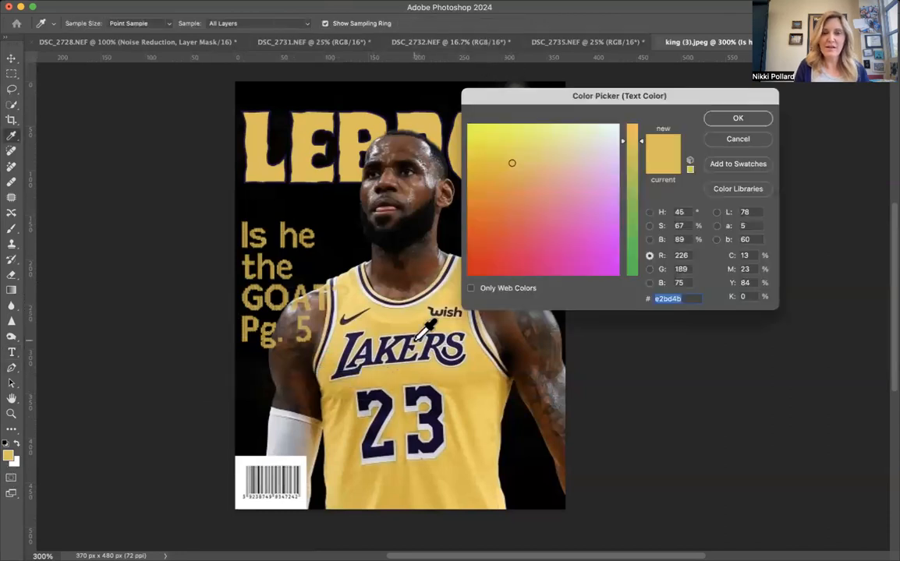
mouse_move(641, 140)
mouse_down()
mouse_move(641, 128)
mouse_move(608, 135)
mouse_move(618, 121)
mouse_up()
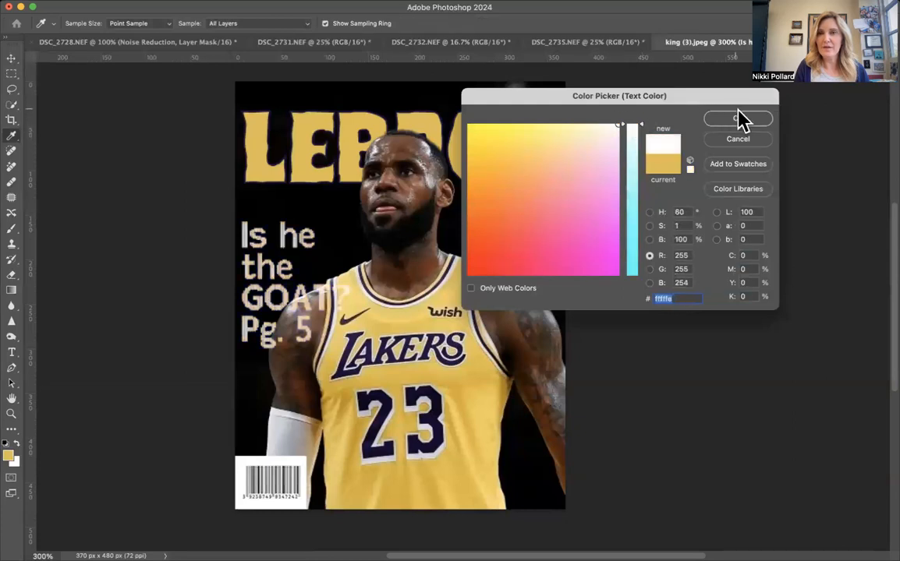
click(737, 117)
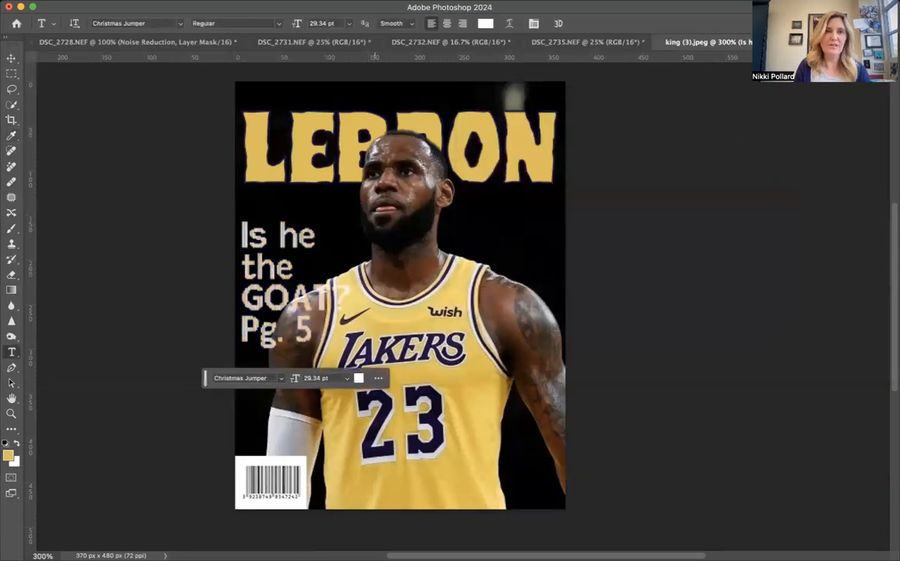
click(185, 10)
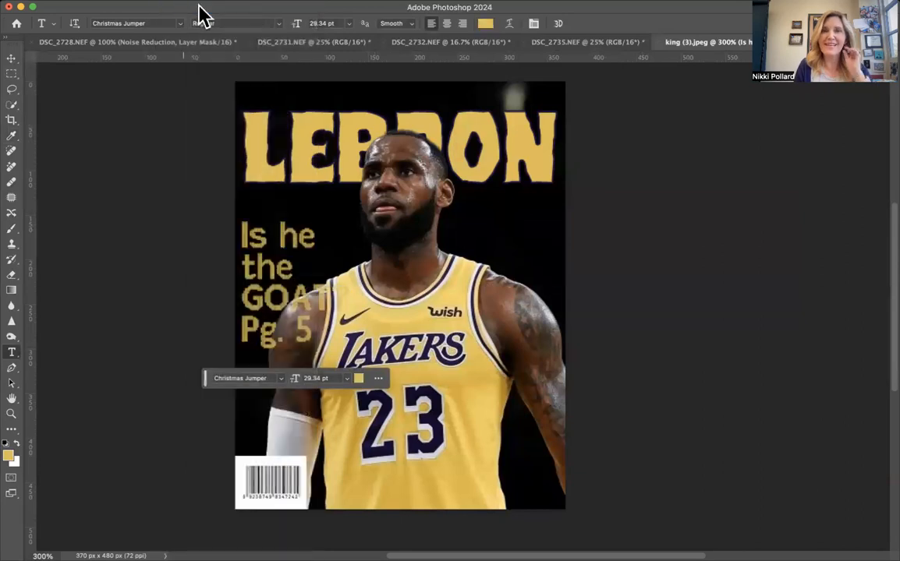
Show the layers and add the text "Micheal Jordan or Lebron The Great Debate?" at 17 pt over the shoulder opposite the first cover line
click(595, 1)
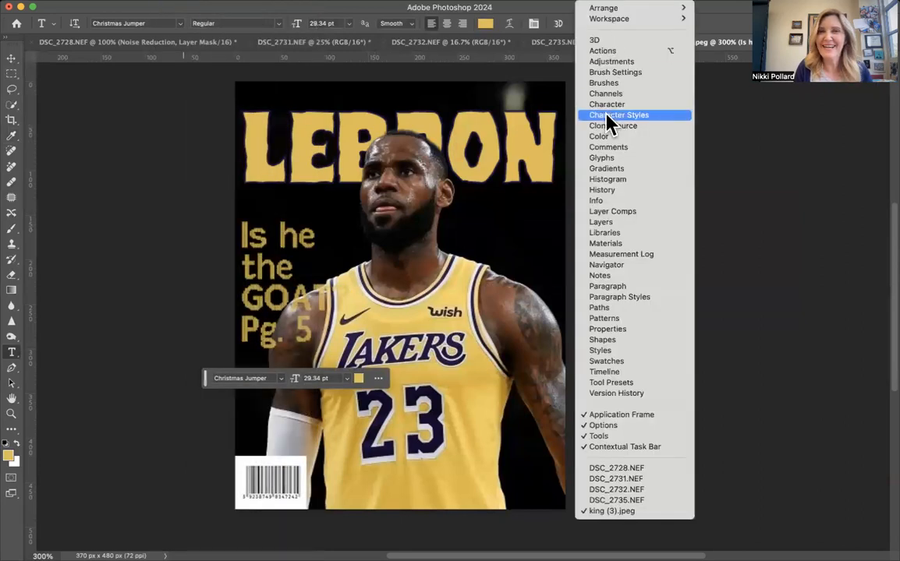
click(610, 225)
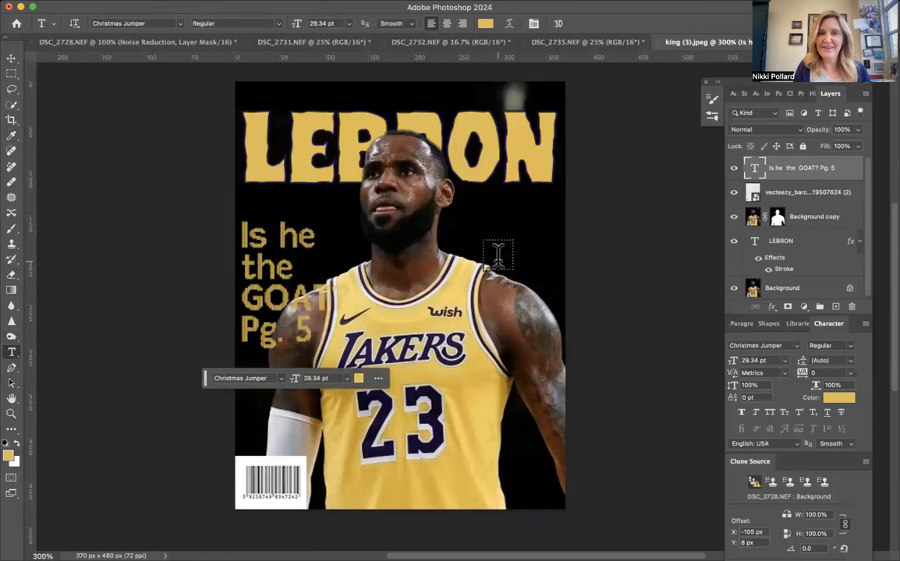
click(487, 286)
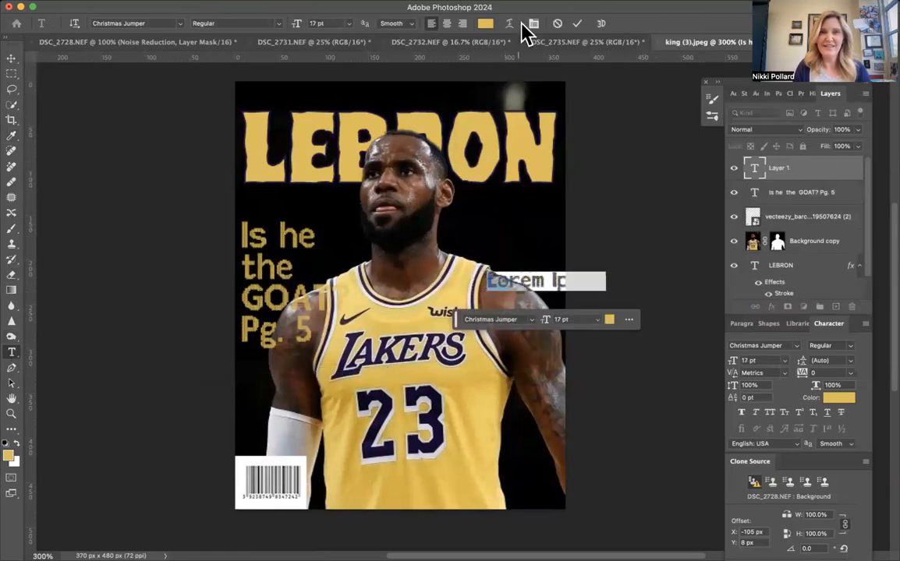
key(BackSpace)
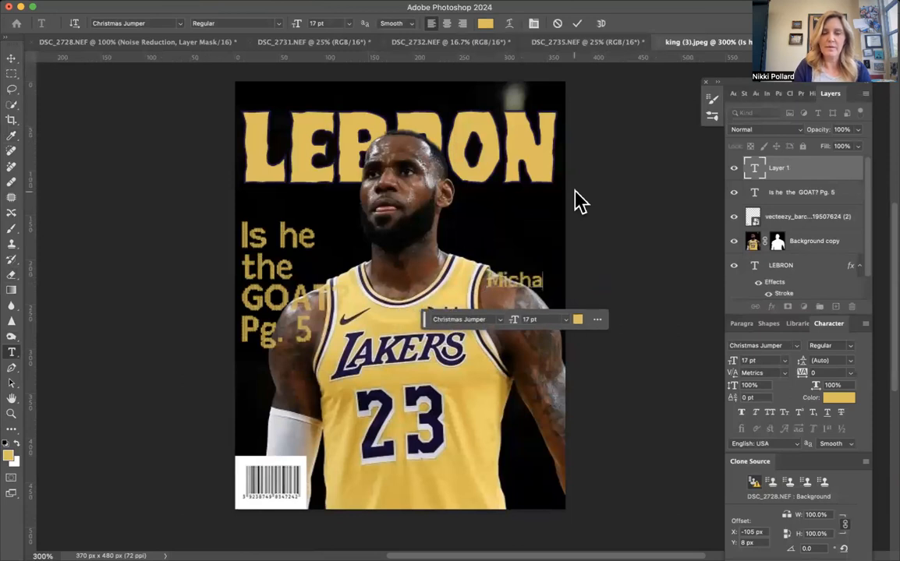
text(Jordan )
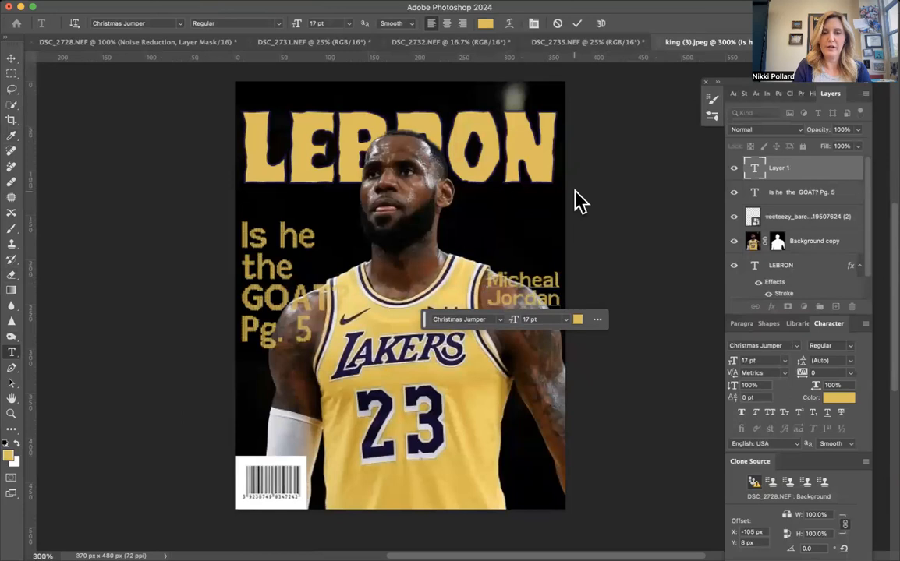
text(The)
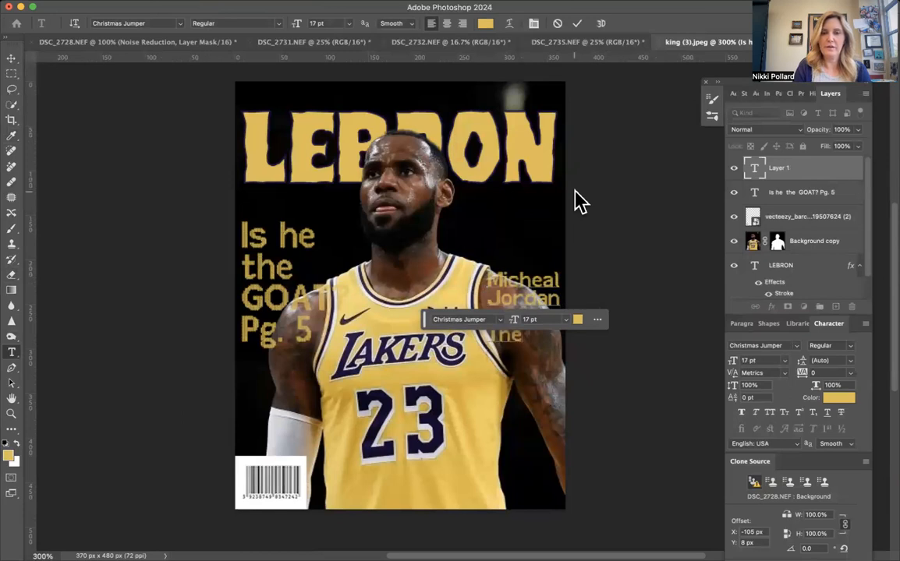
text( Great)
key(Return)
text(Debate?)
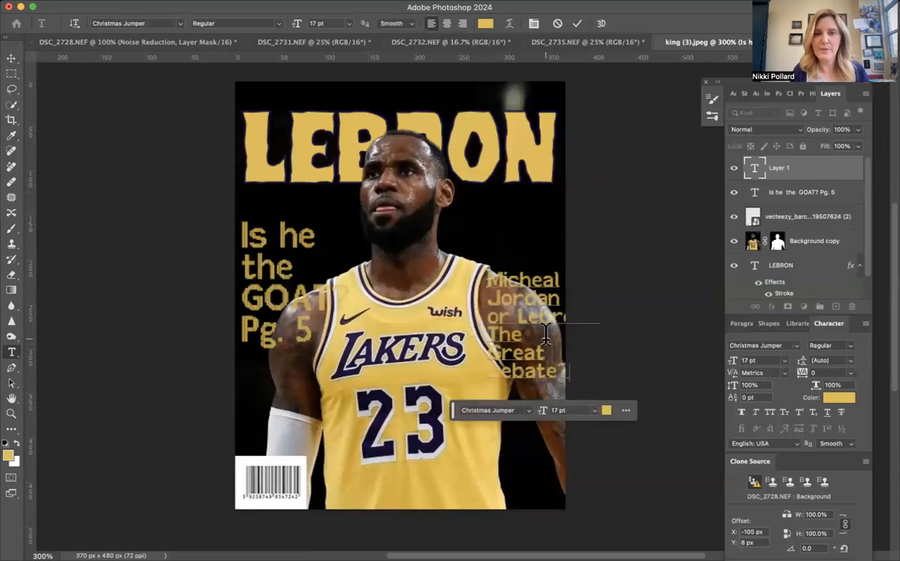
Shift the "Micheal Jordan or Lebron? The Great Debate?" text up and inward, and try the dark navy sampled from the jersey lettering as its color
click(11, 57)
drag(514, 318, 497, 303)
double_click(498, 303)
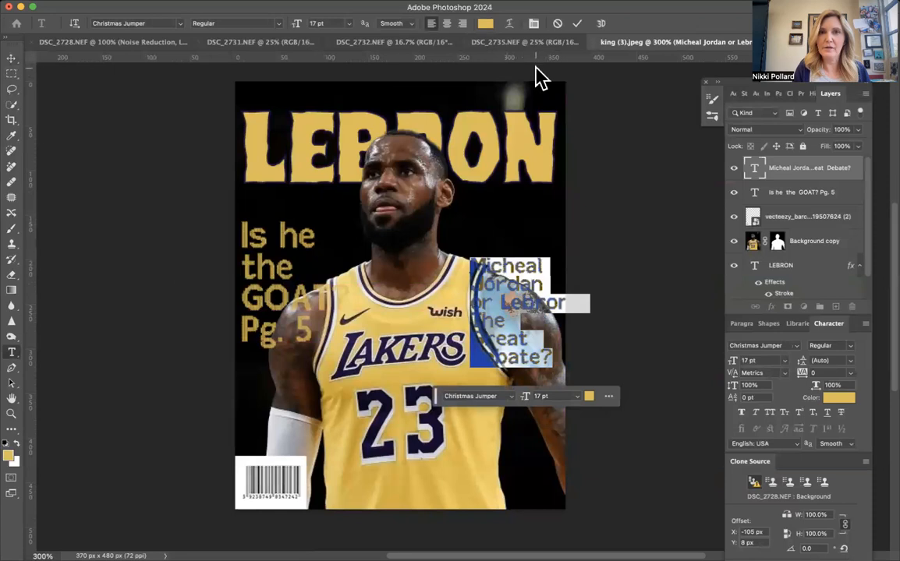
click(485, 26)
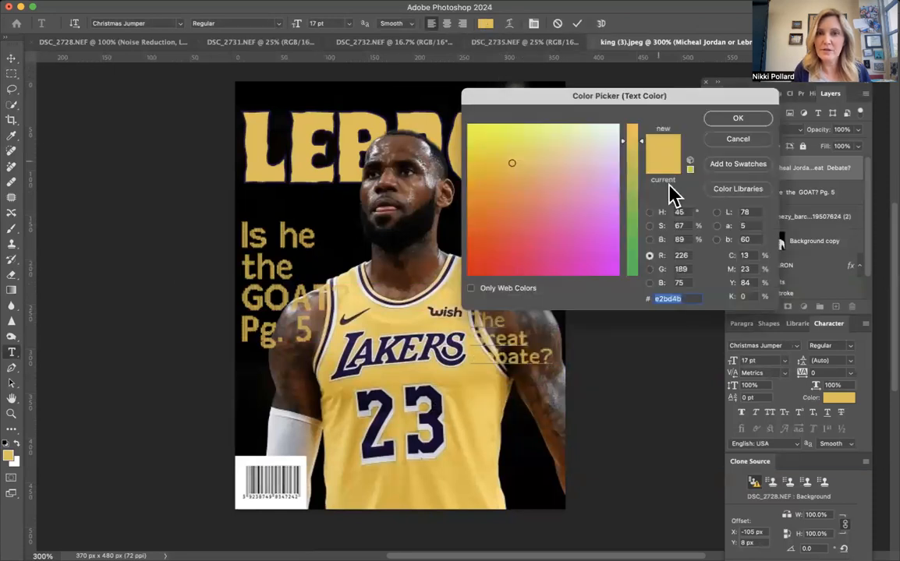
click(342, 362)
click(736, 118)
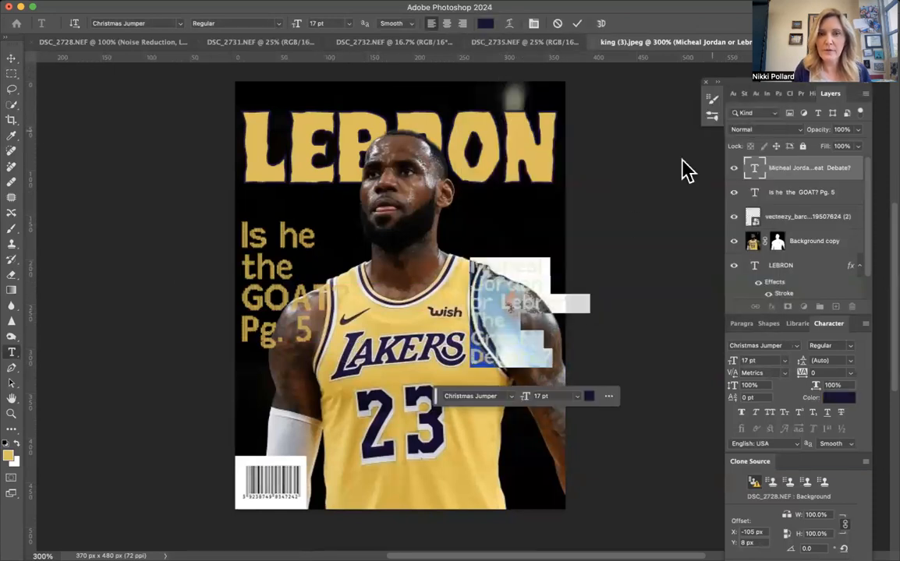
click(616, 268)
double_click(527, 328)
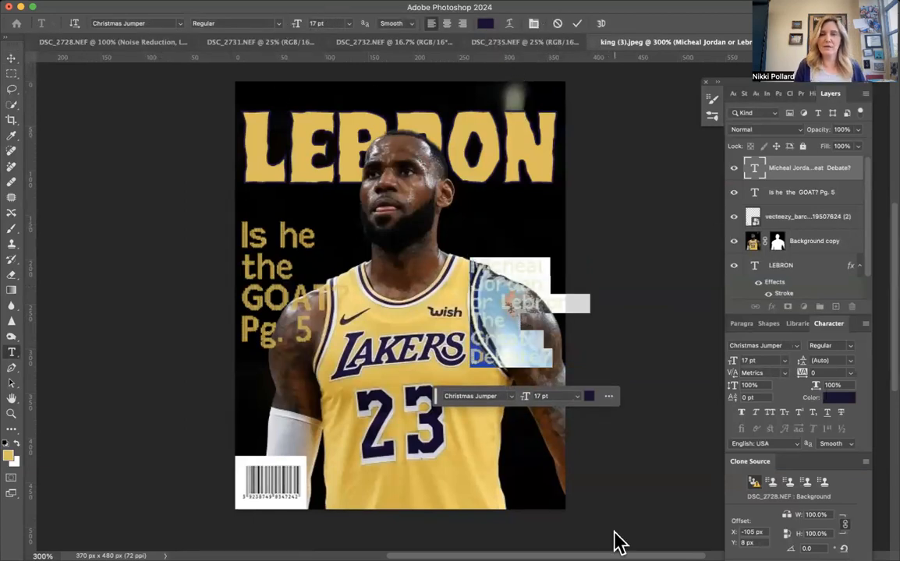
key(Escape)
key(v)
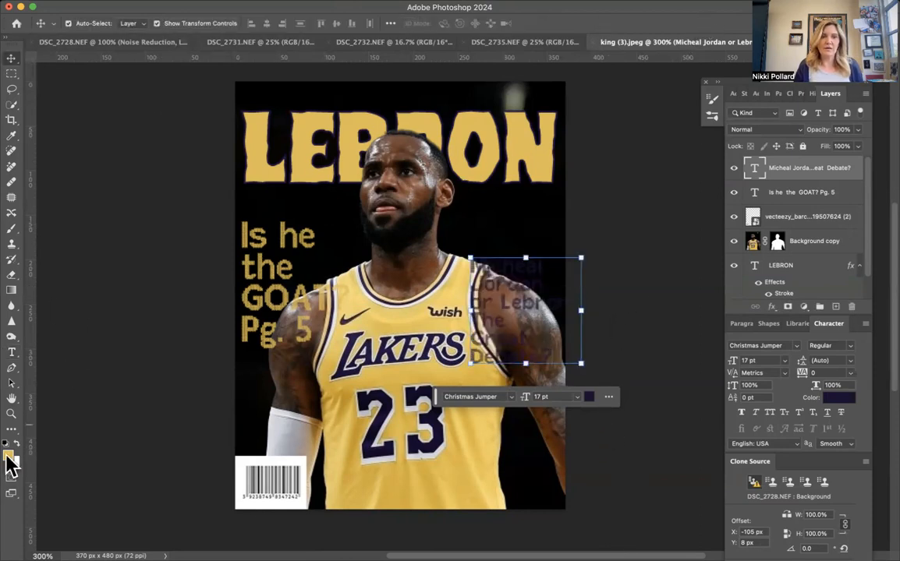
Set the color of the whole "Micheal Jordan or Lebron? The Great Debate?" text to white (#ffffff)
drag(529, 332, 529, 332)
double_click(529, 339)
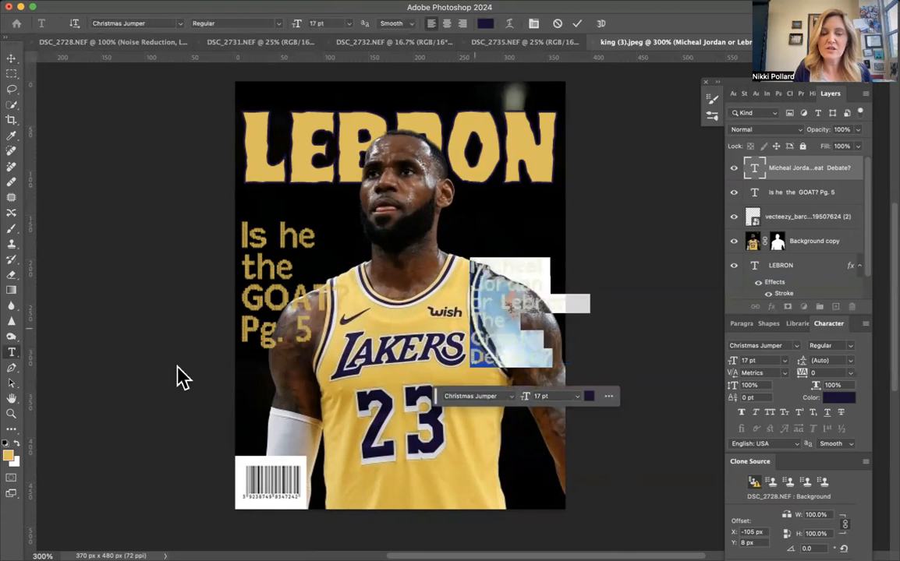
click(8, 456)
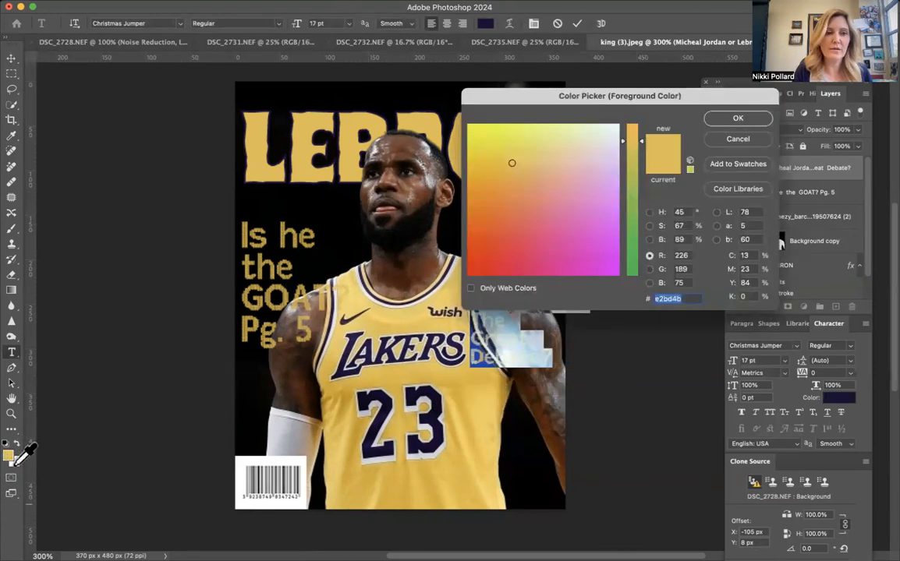
click(16, 459)
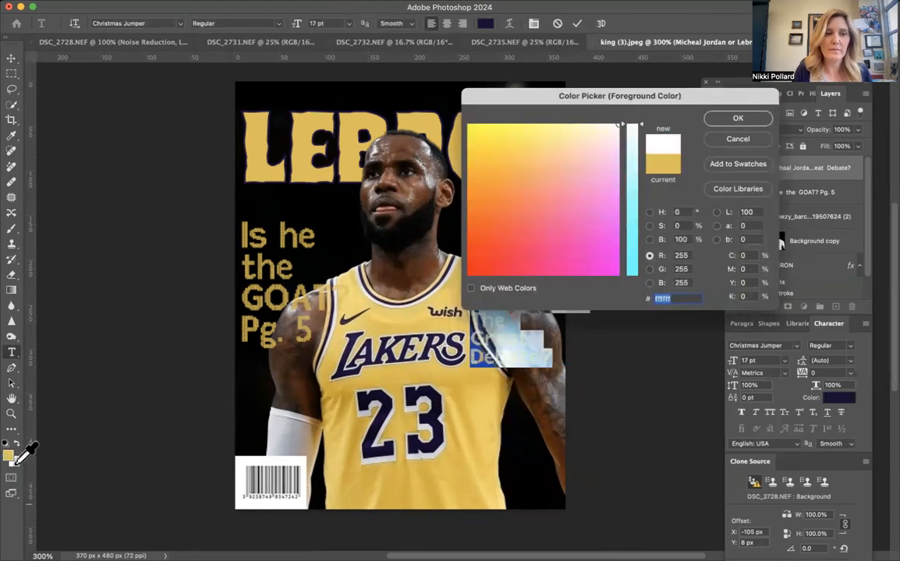
click(739, 119)
click(668, 273)
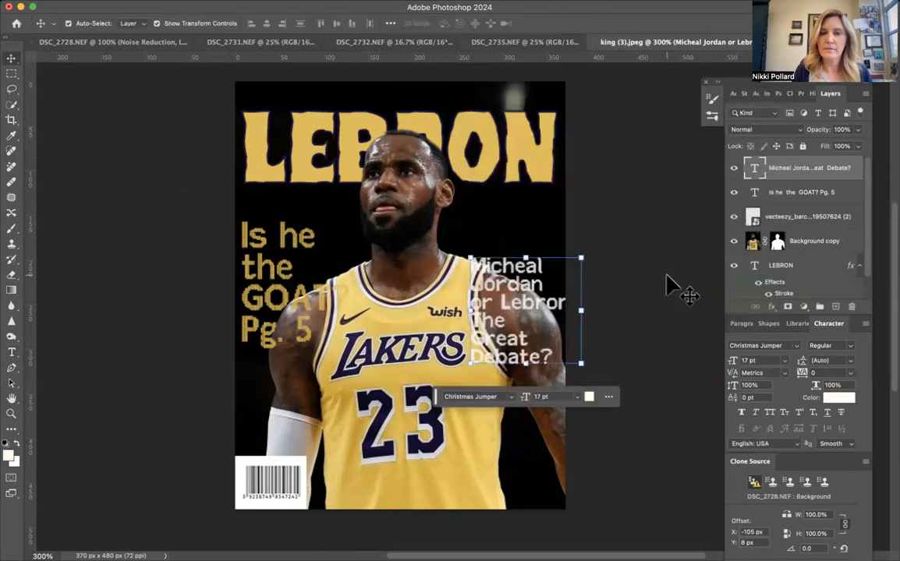
Narrow the "Micheal Jordan or Lebron? The Great Debate?" text to fit inside the cover edge, and change its font to Arial Black
drag(581, 258, 558, 259)
key(Return)
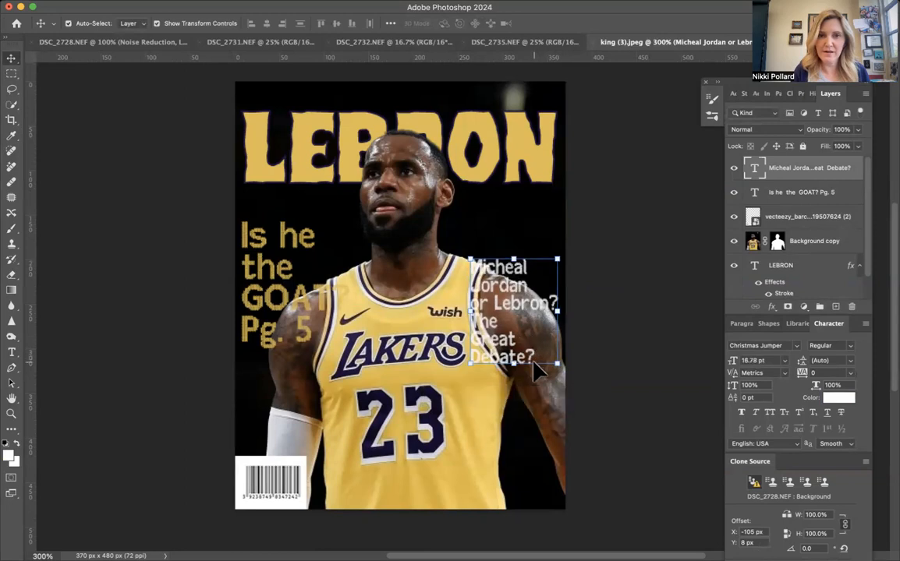
double_click(481, 324)
click(160, 22)
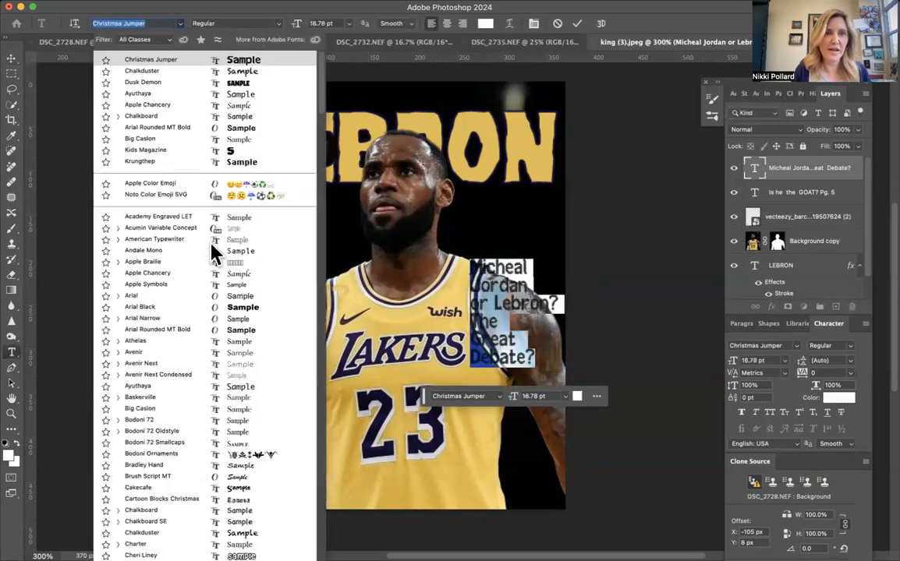
click(238, 307)
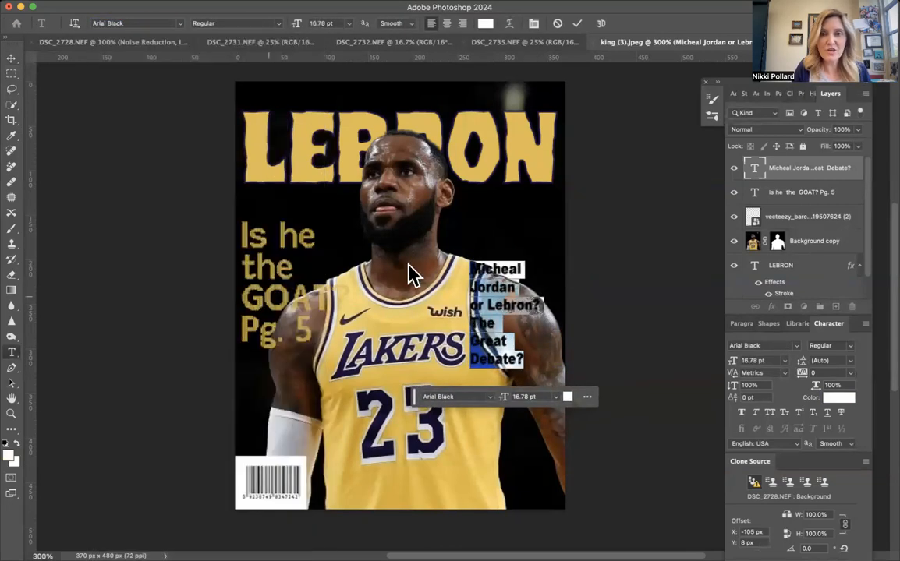
key(ctrl+Return)
Move the "Micheal Jordan or Lebron? The Great Debate?" text down beside the jersey number 23, near the cover's lower edge, and deselect it
drag(515, 315, 478, 452)
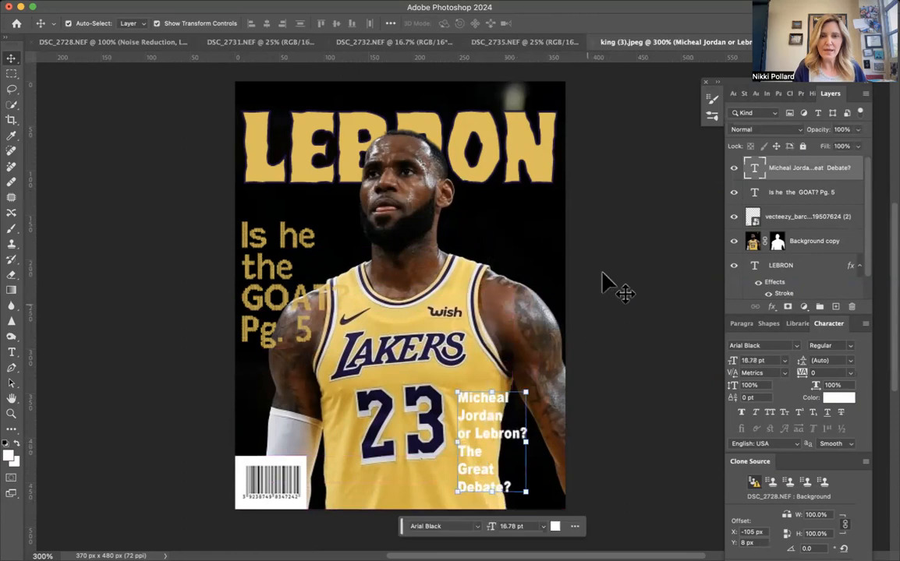
click(606, 283)
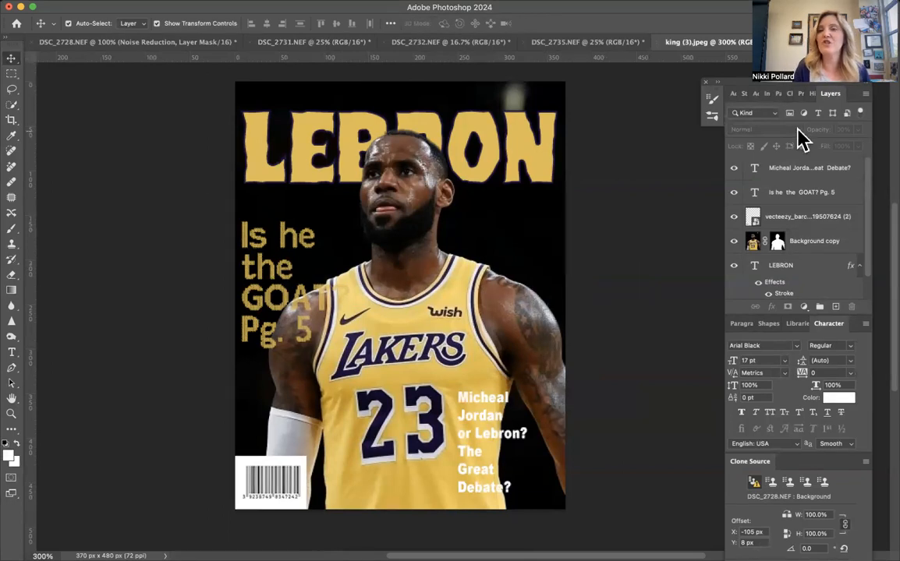
Merge all visible layers of the cover into one
click(867, 94)
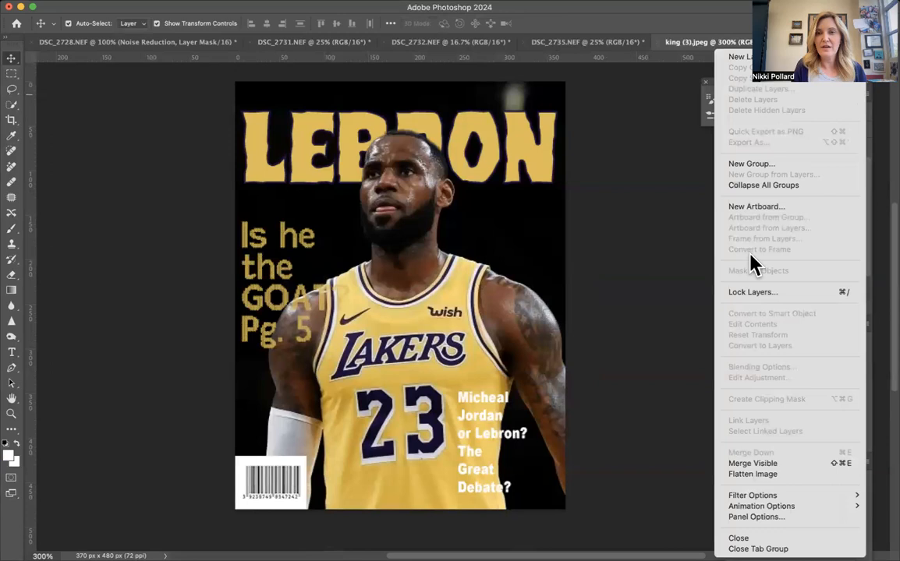
click(769, 465)
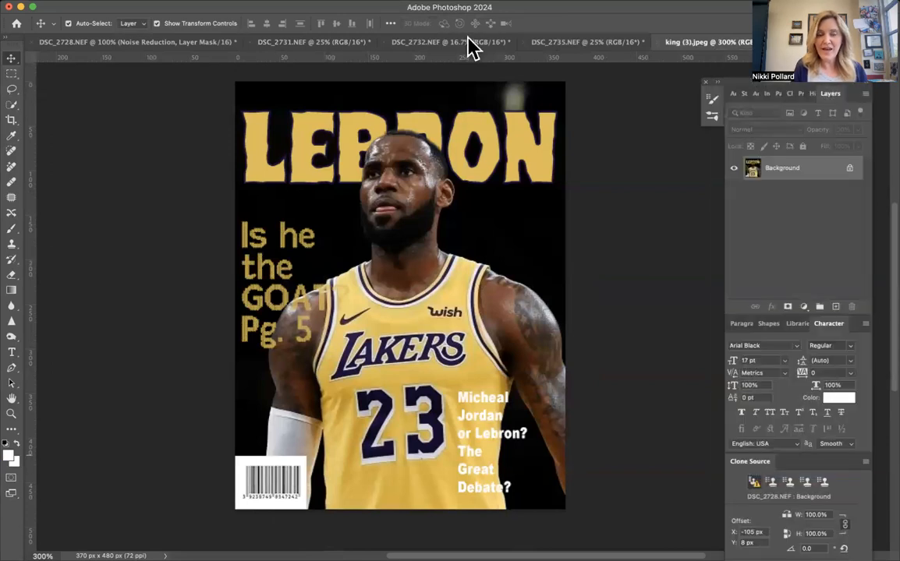
Start saving a JPEG copy of the cover to the Desktop, named "Masthead" followed by the author's last name
click(152, 0)
click(172, 137)
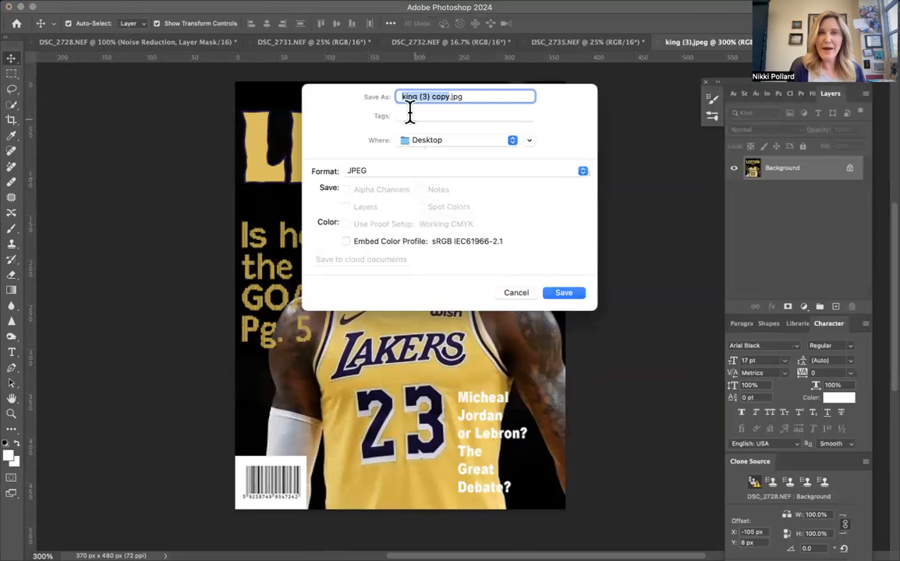
text(Masthead)
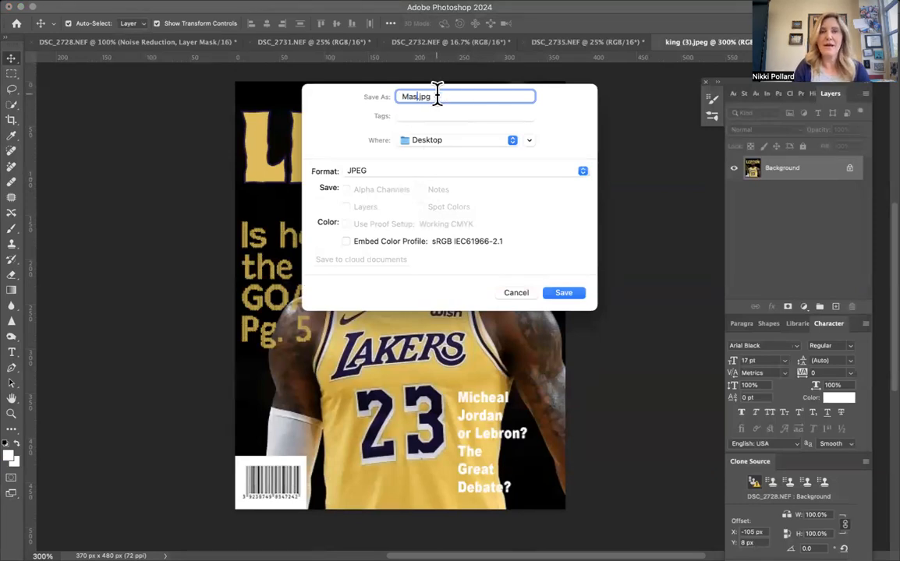
text(pollard)
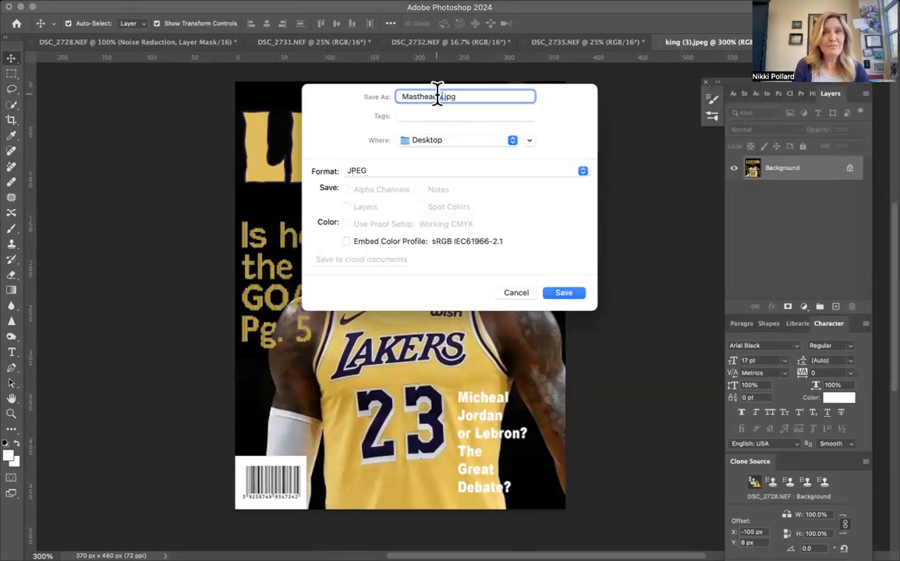